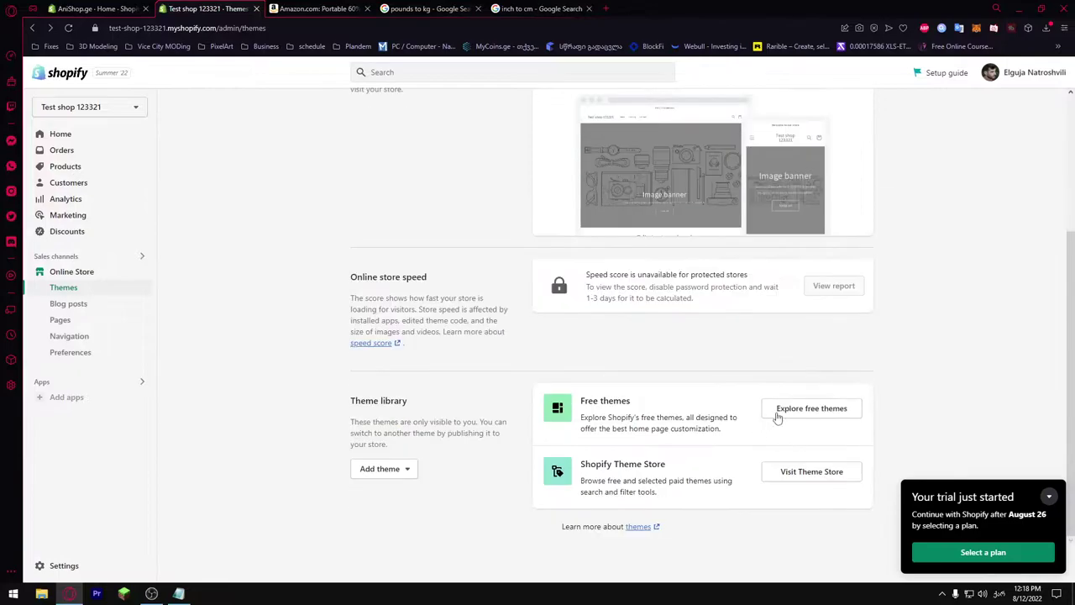
Add the free Craft theme to the store's theme library.
click(825, 409)
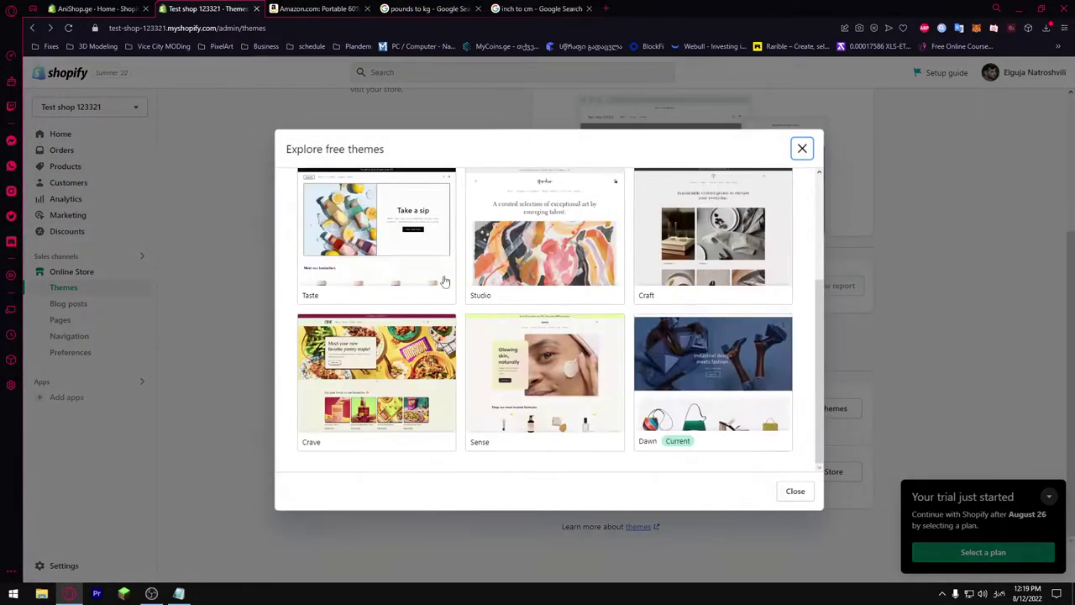
scroll(748, 380, up, 2)
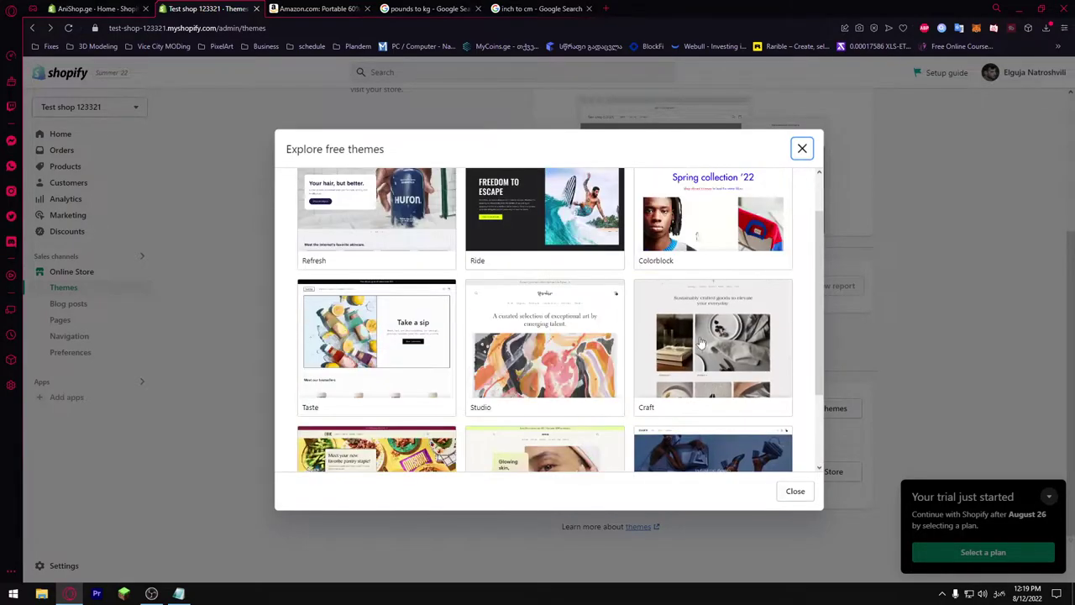
click(701, 345)
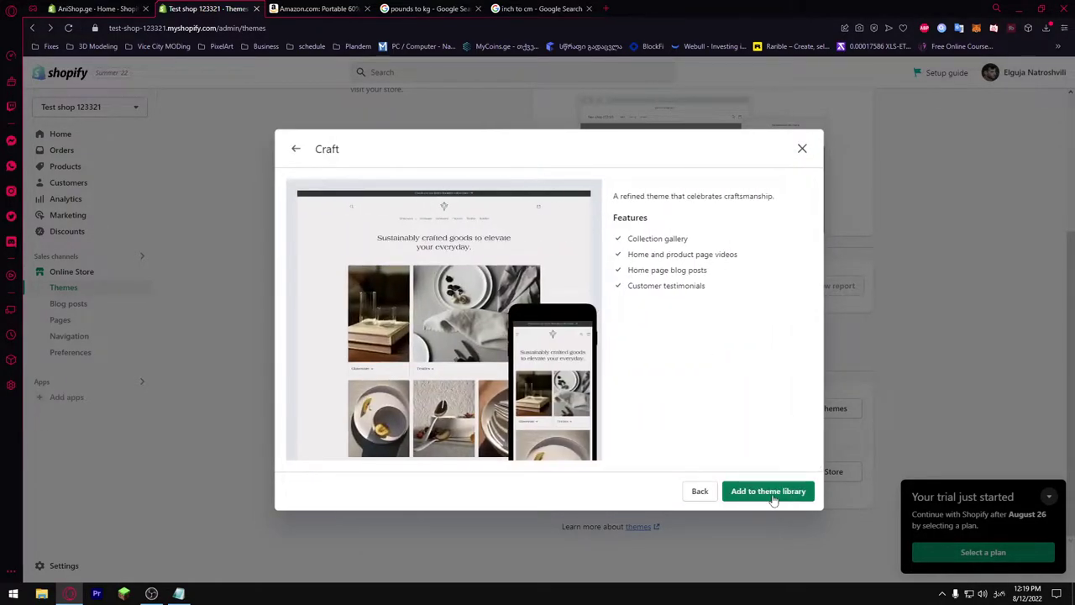
click(772, 494)
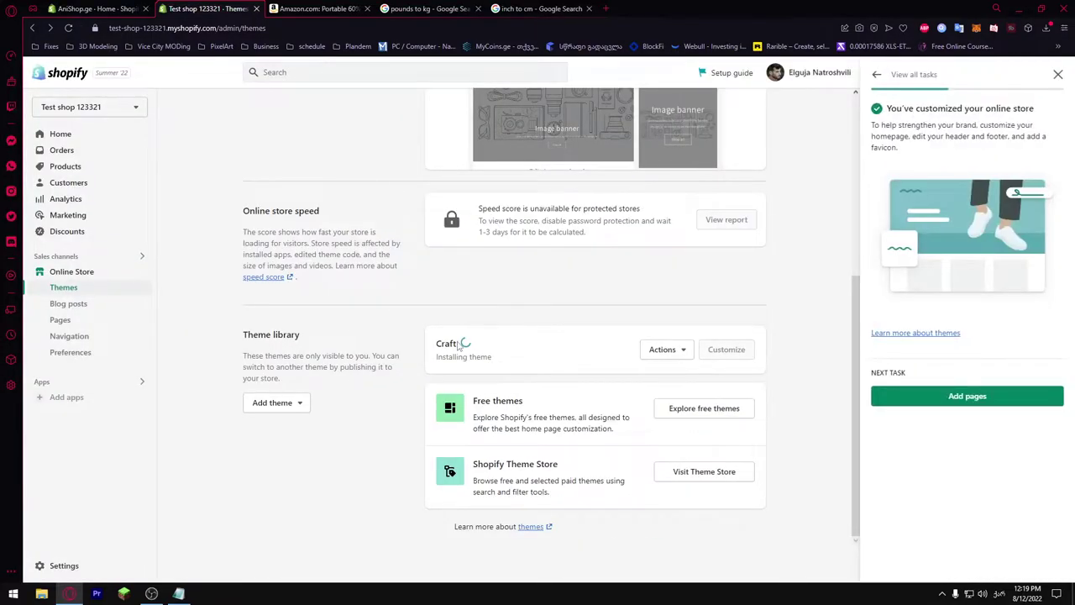
Open the current Dawn theme for customization and save the PC accessories picture as maxresdefault.jpg in the shop2 folder.
scroll(458, 346, up, 4)
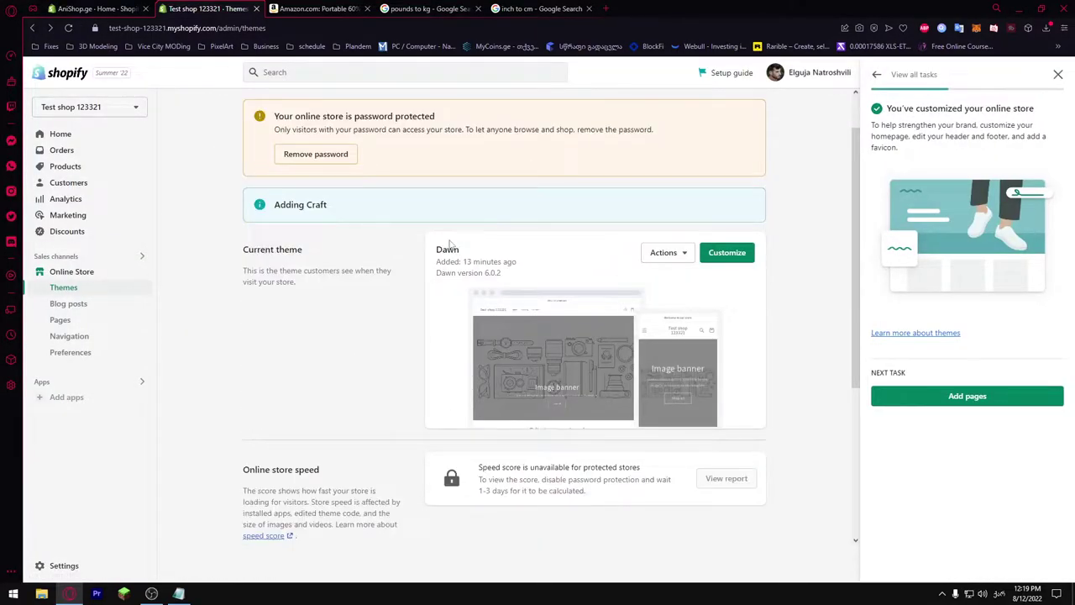
click(727, 253)
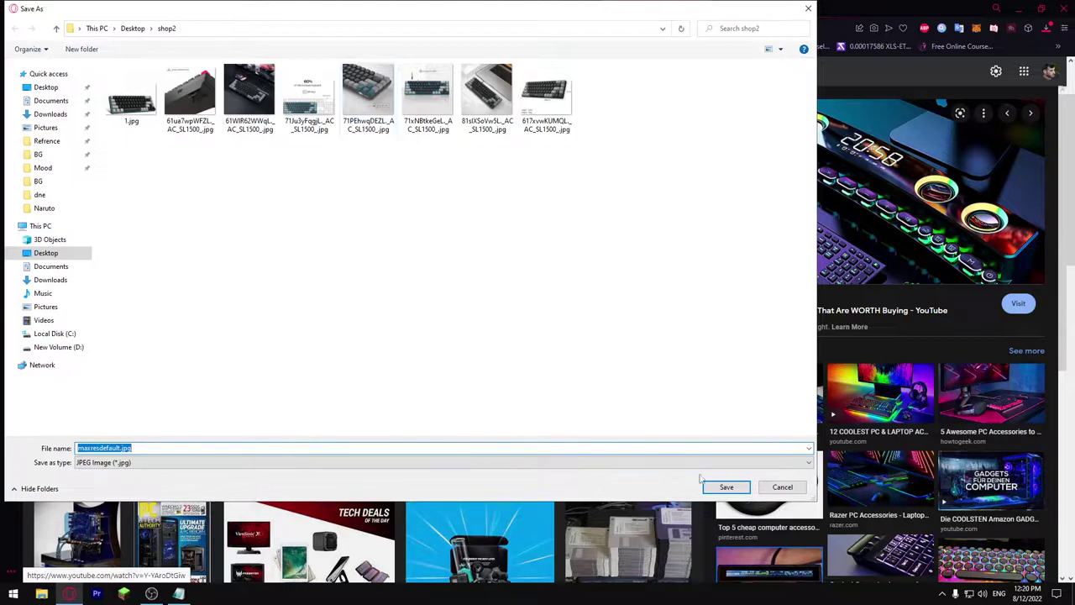
click(727, 487)
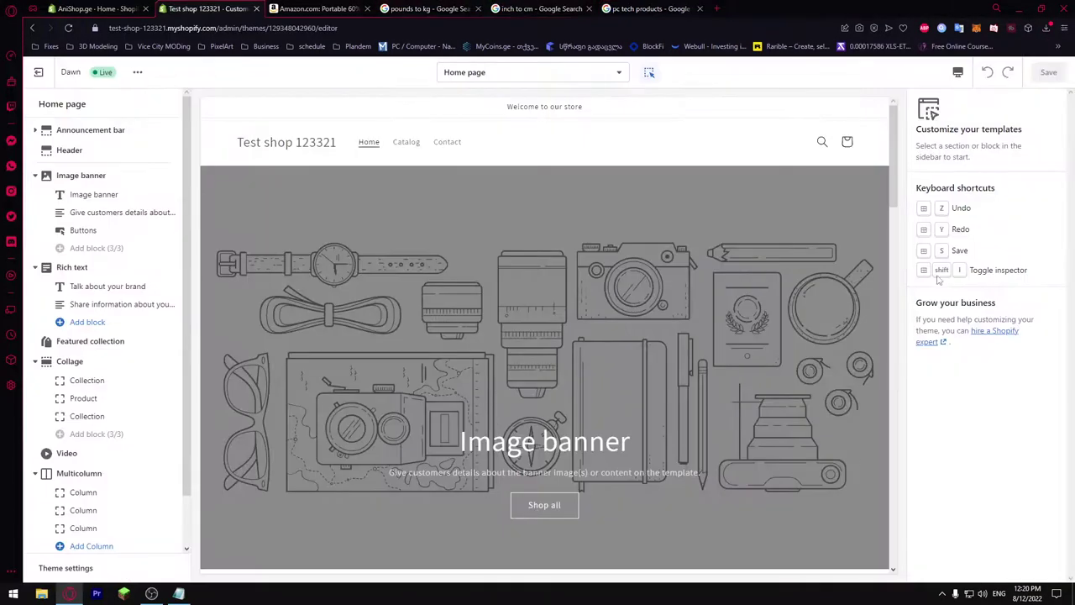
Upload maxresdefault.jpg from the shop2 folder to the image library for the image banner's second image.
click(676, 249)
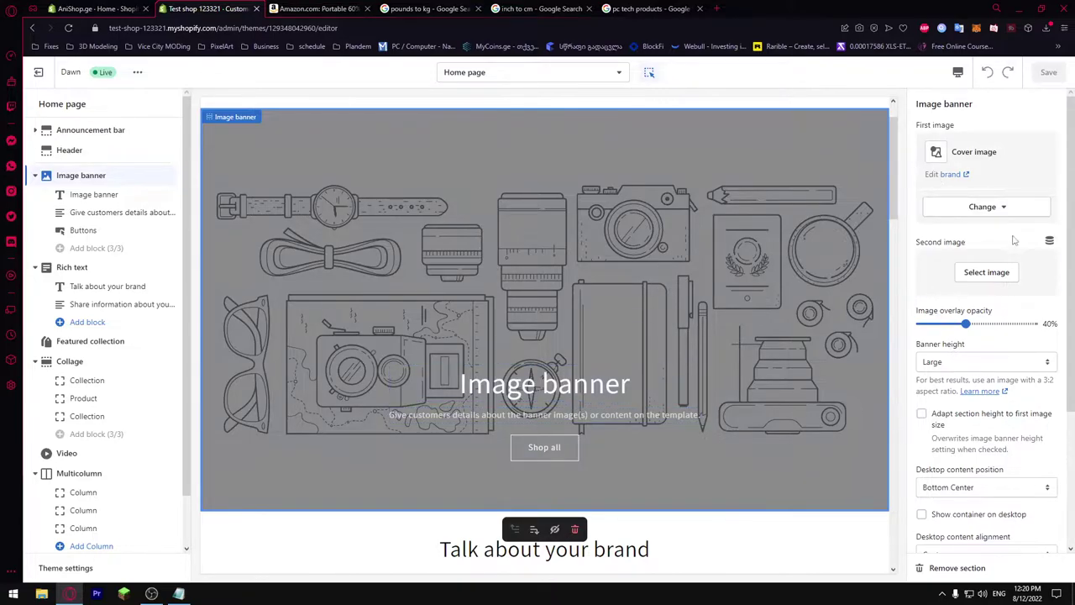
click(989, 270)
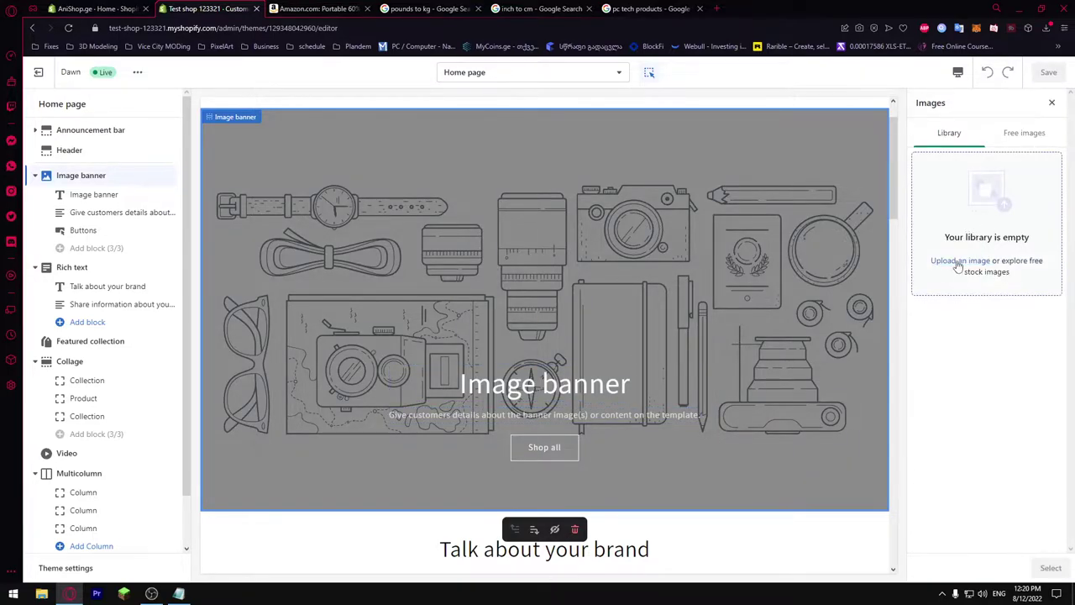
click(958, 263)
click(605, 99)
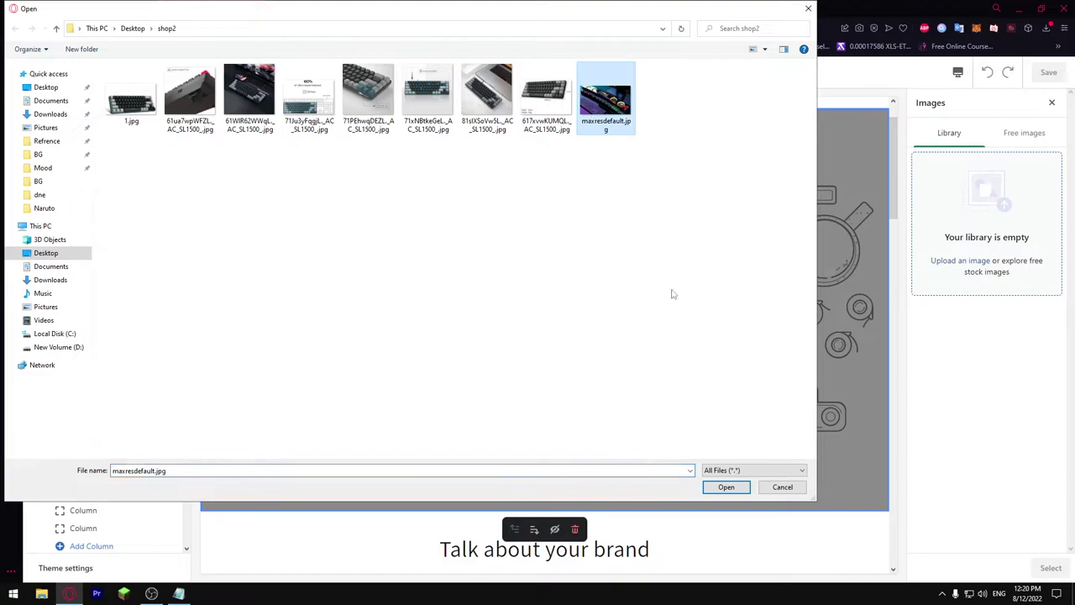
click(726, 487)
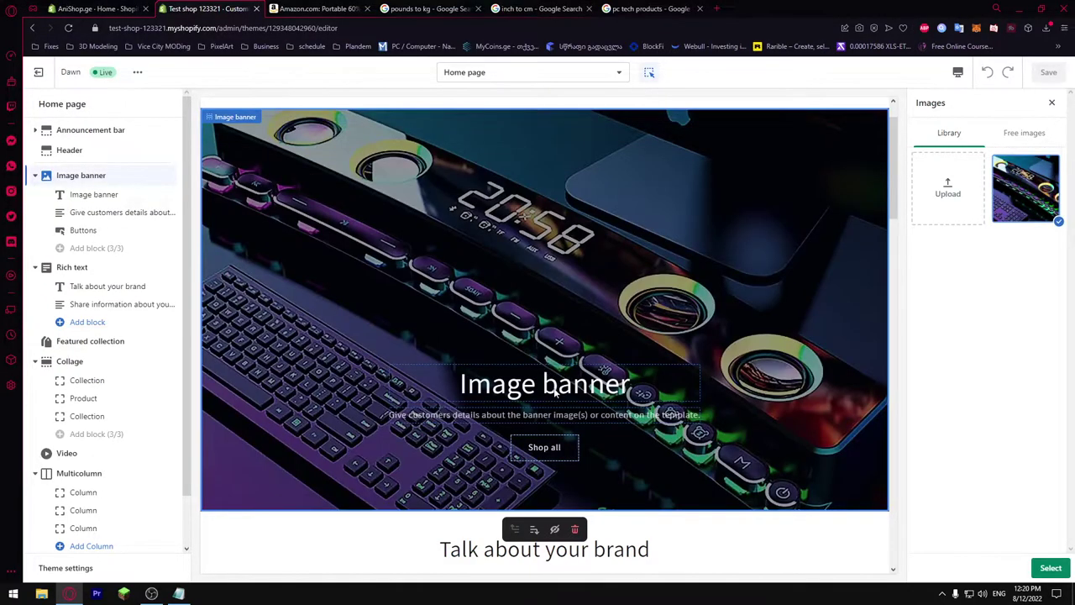
Change the image banner's heading to "Test text".
click(556, 390)
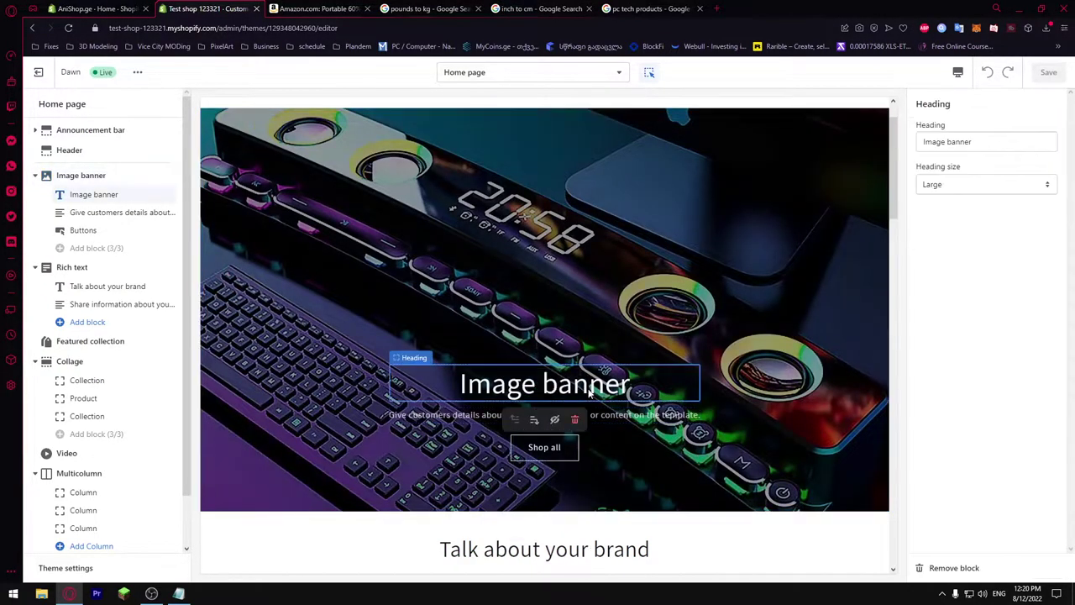
triple_click(972, 142)
text(Test text)
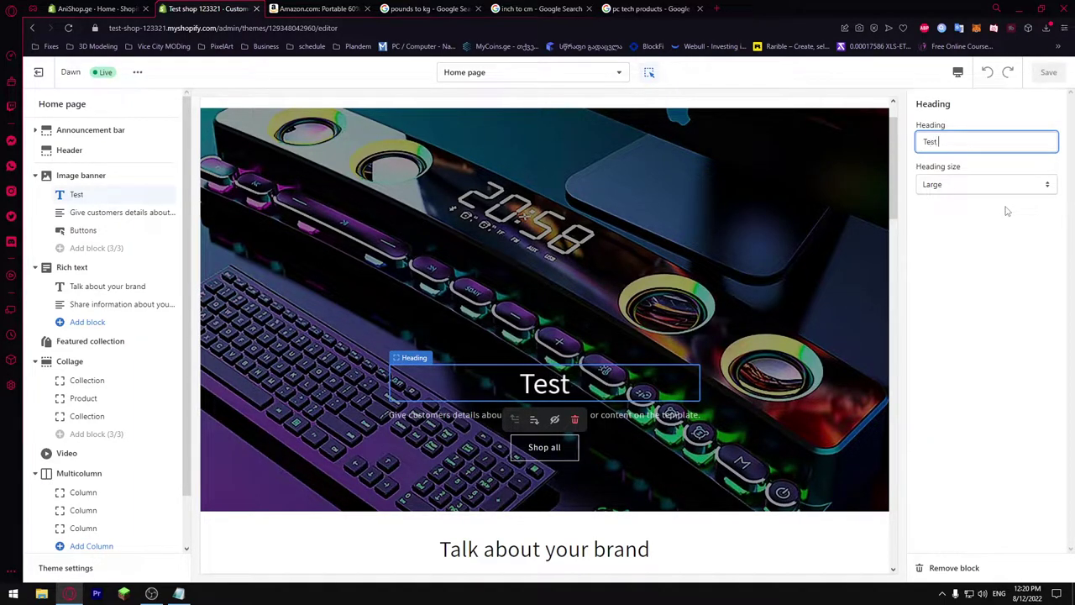
Assign the uploaded keyboard picture as the image banner's second image and save the theme changes.
click(630, 413)
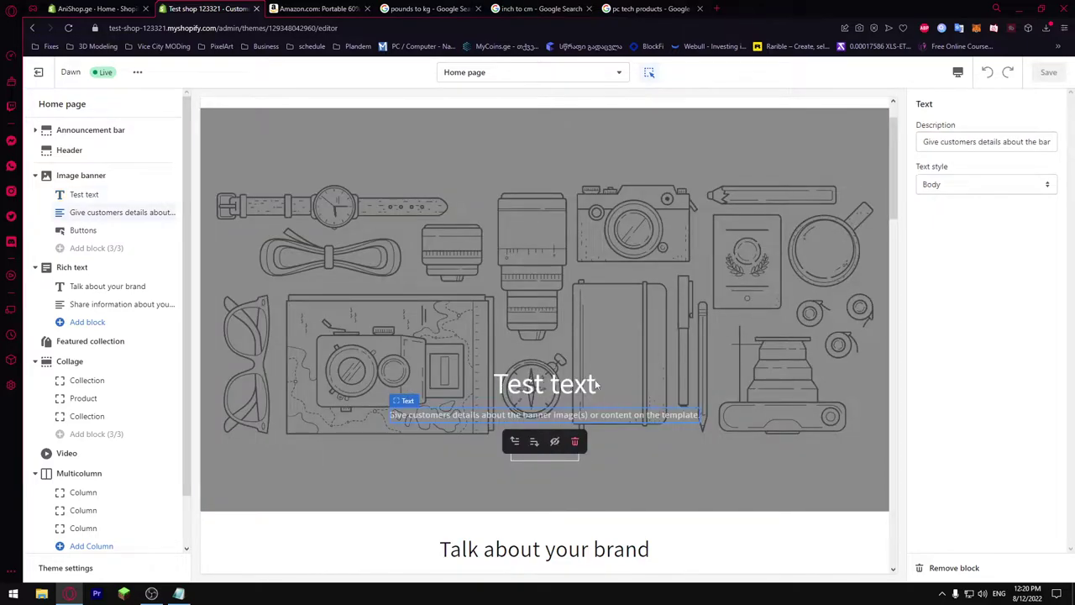
click(1025, 187)
click(1050, 568)
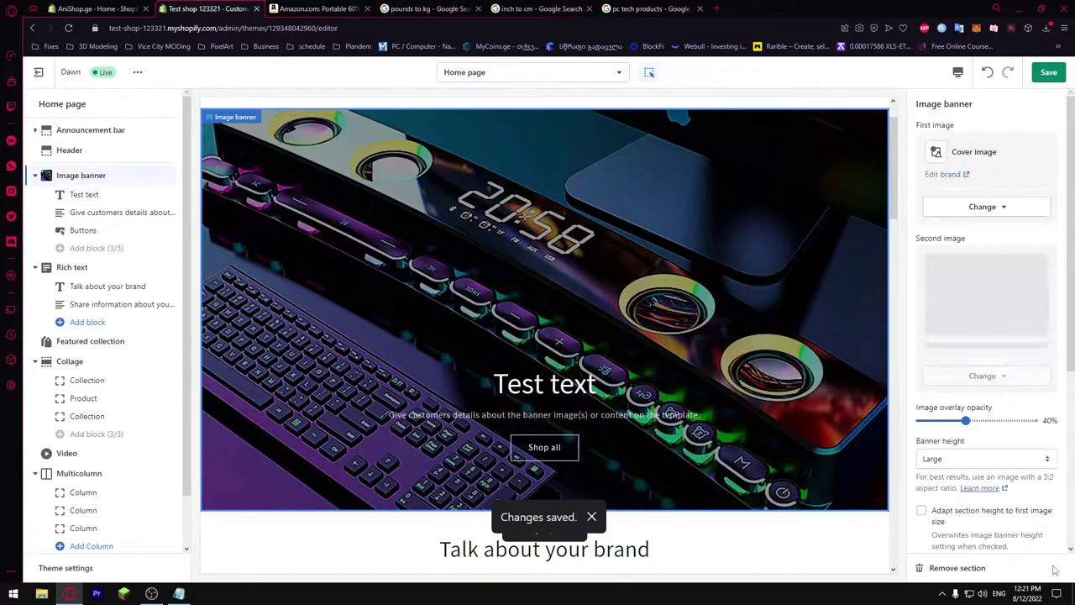
click(1048, 73)
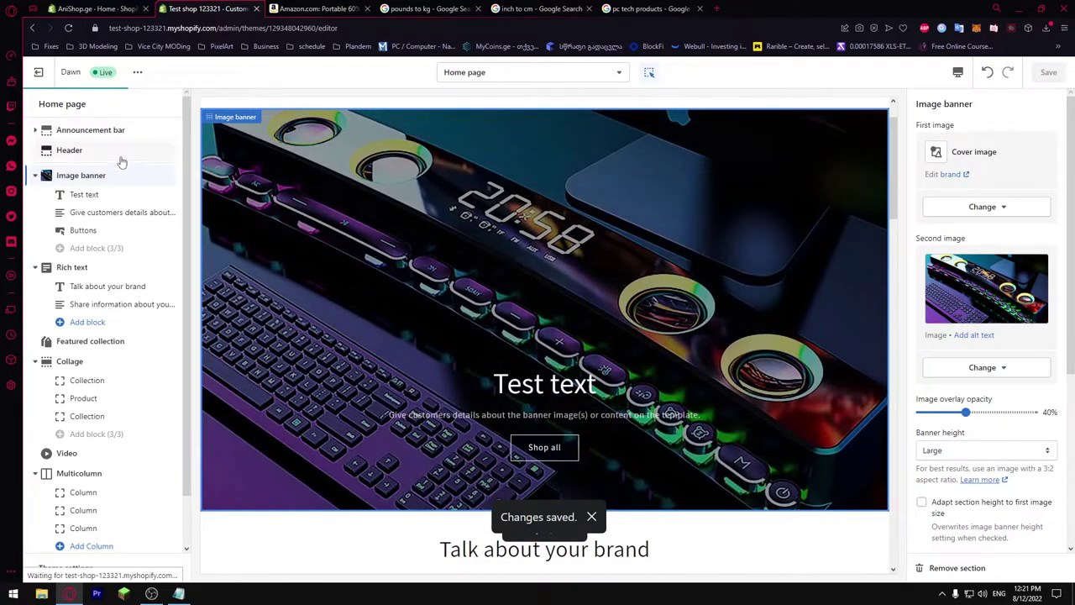
Examine the home page sections from banner to footer, including the first multicolumn column's heading and description settings.
scroll(597, 370, down, 3)
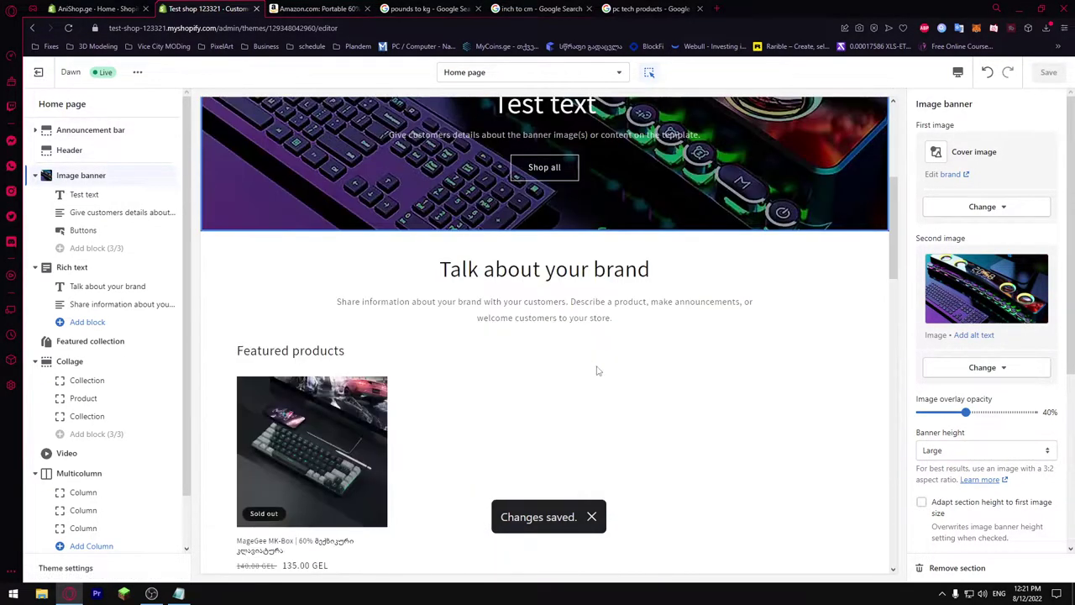
scroll(597, 371, down, 5)
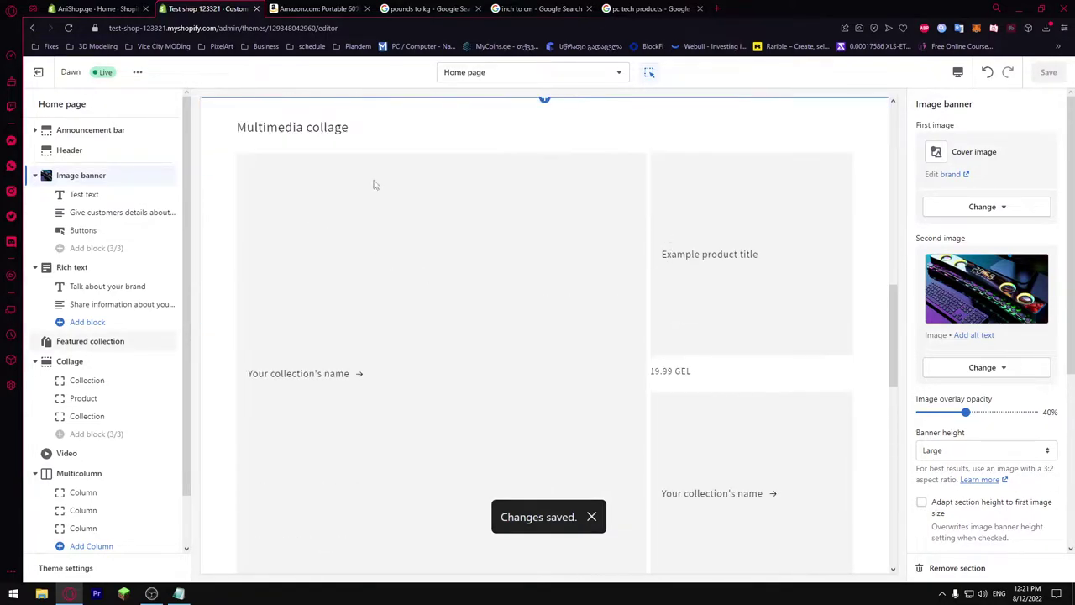
scroll(543, 212, down, 10)
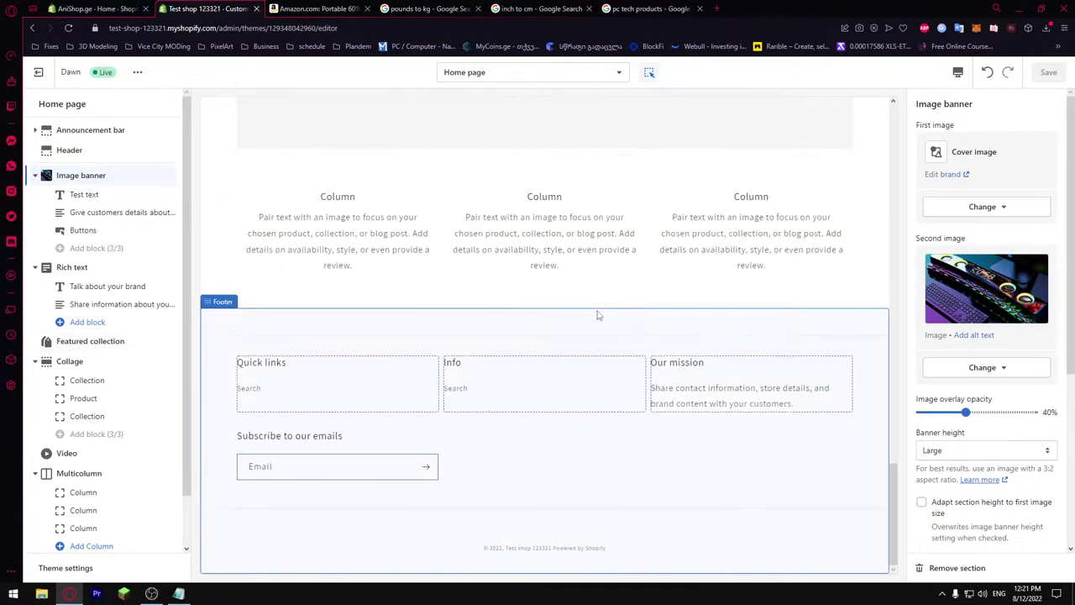
click(337, 229)
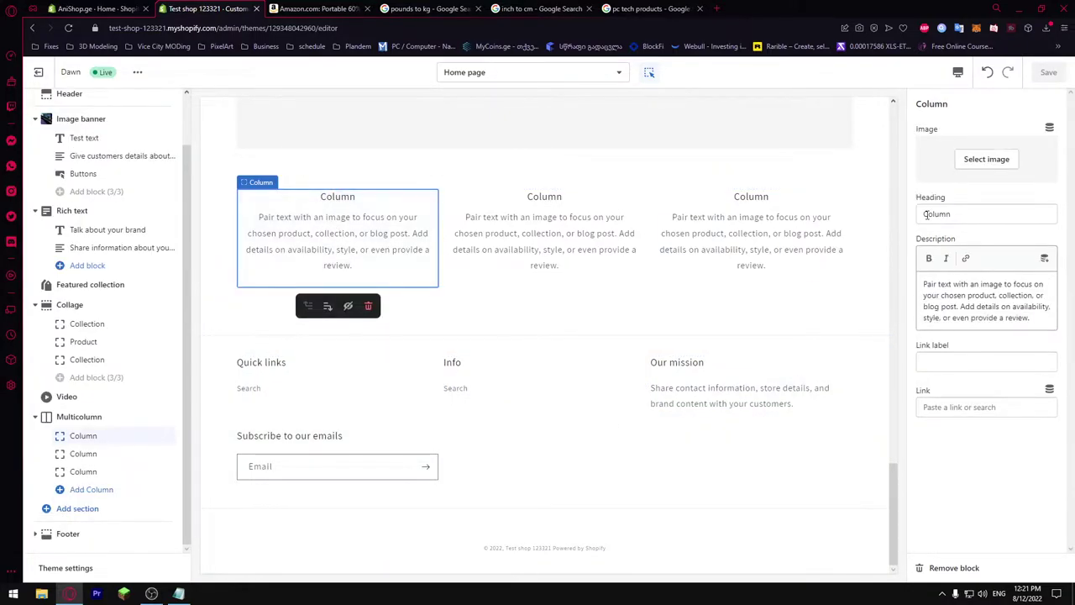
drag(963, 215, 919, 211)
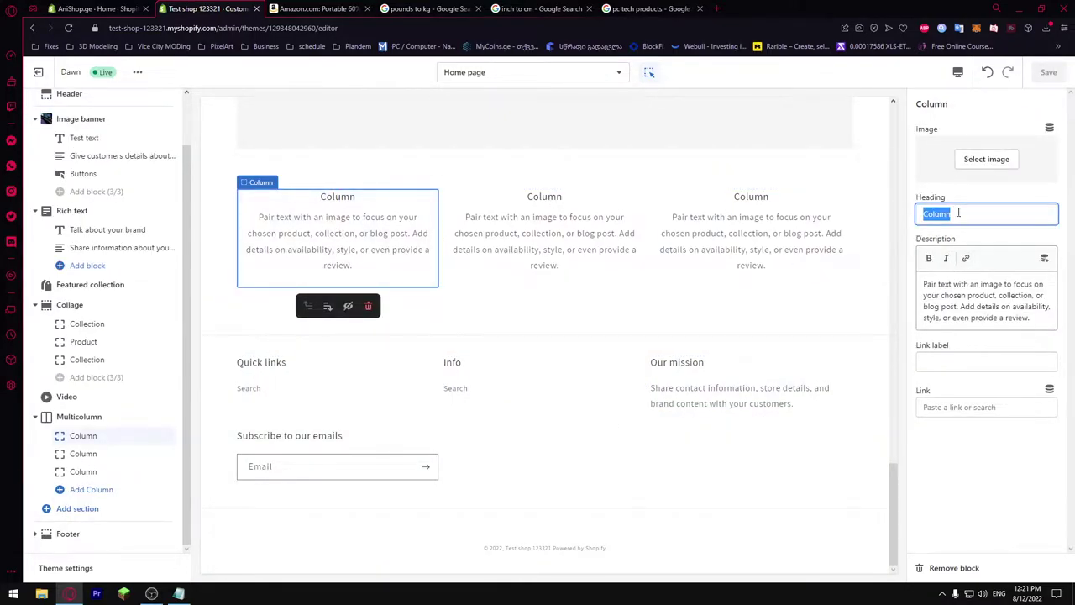
click(920, 294)
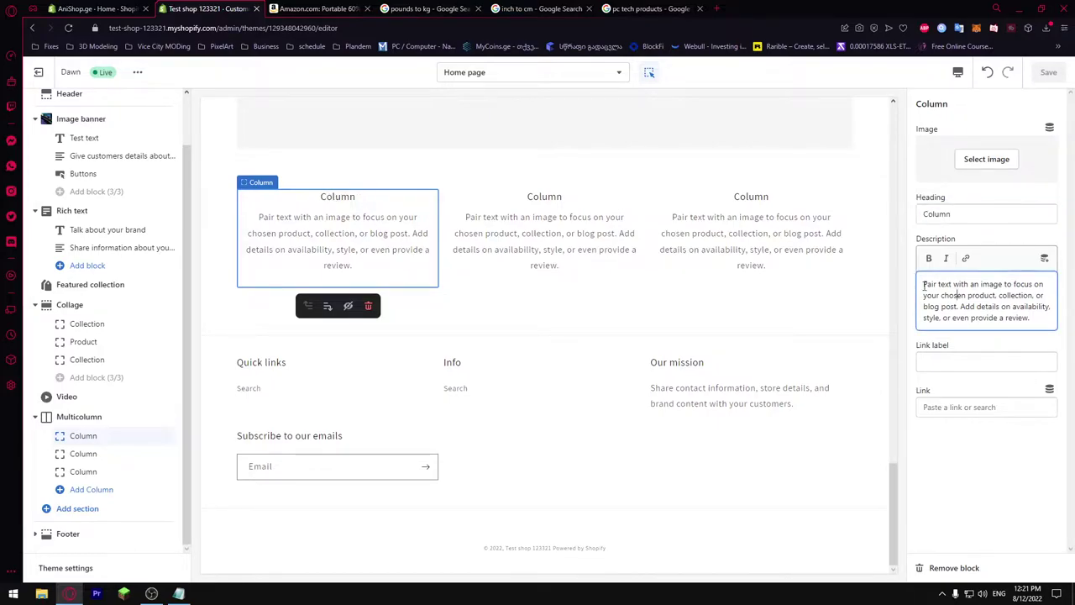
scroll(749, 316, up, 15)
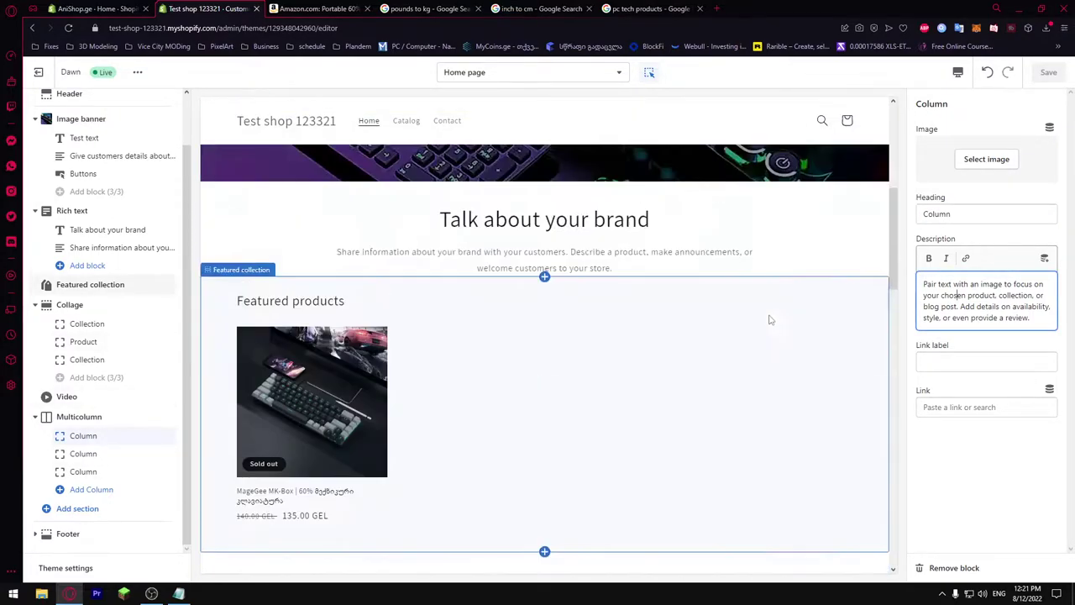
scroll(741, 308, down, 10)
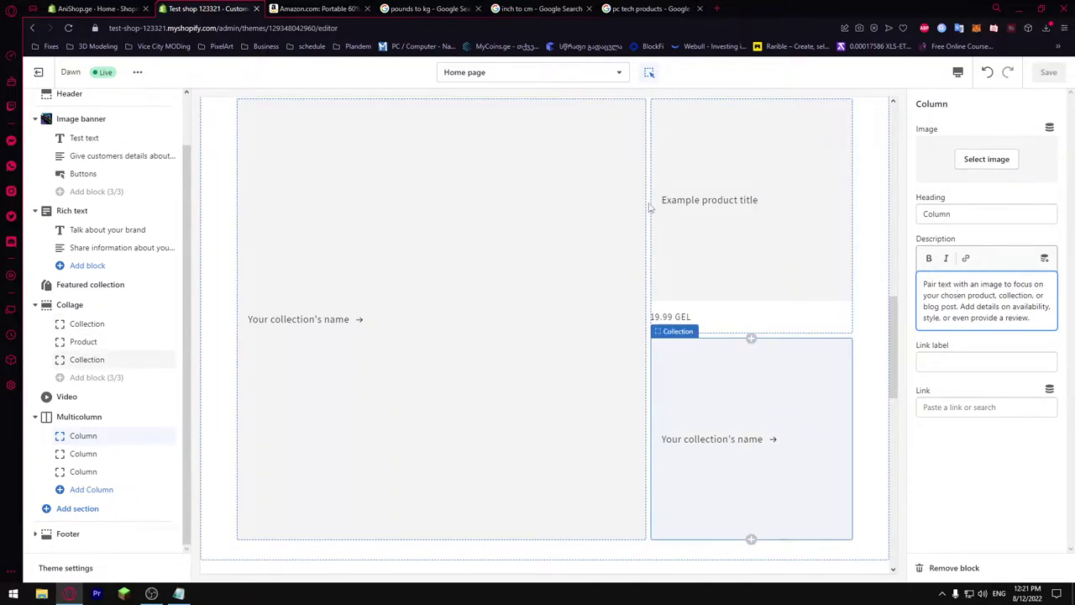
scroll(623, 394, up, 10)
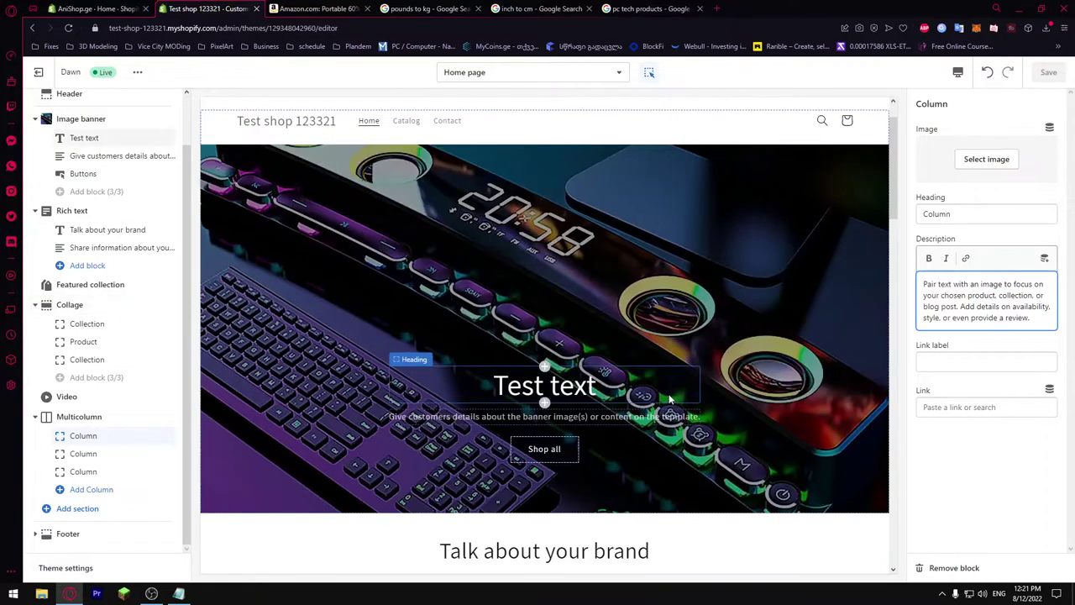
scroll(652, 396, up, 1)
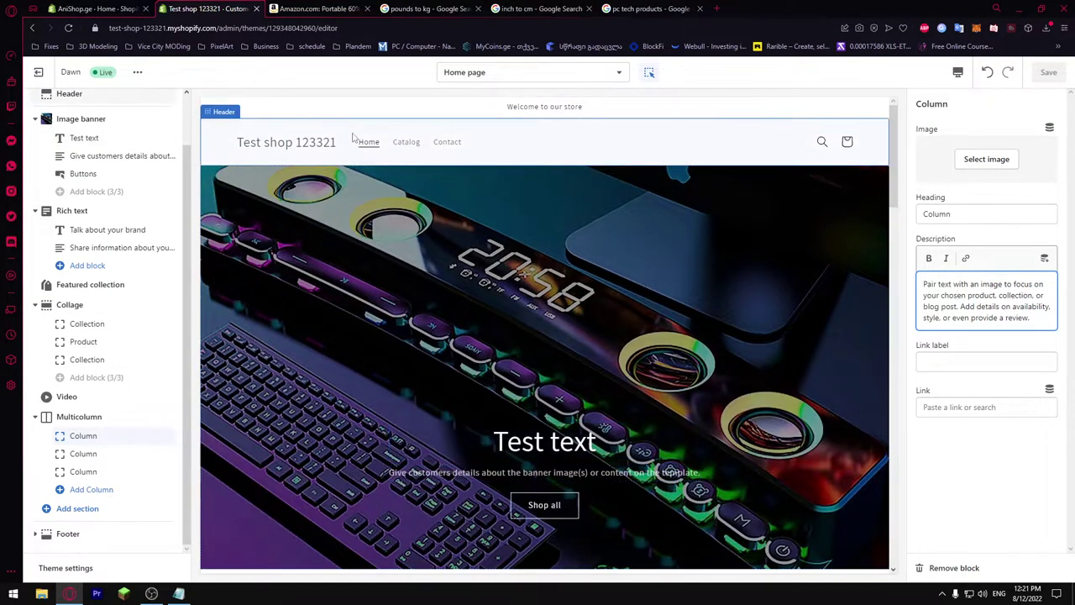
scroll(72, 106, up, 2)
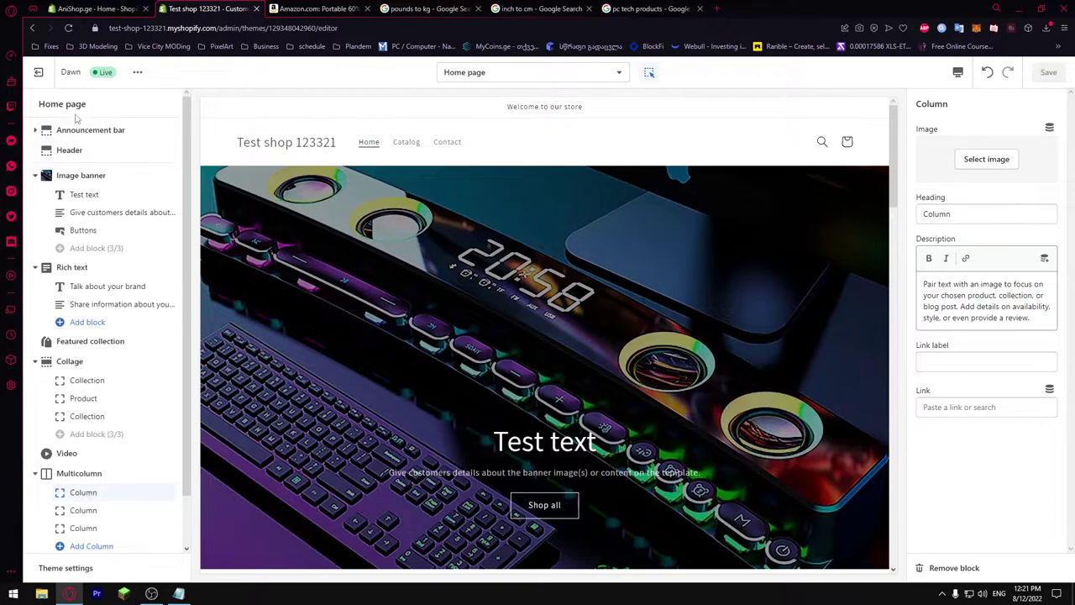
Leave the theme editor and open the setup guide's task for adding pages.
click(45, 74)
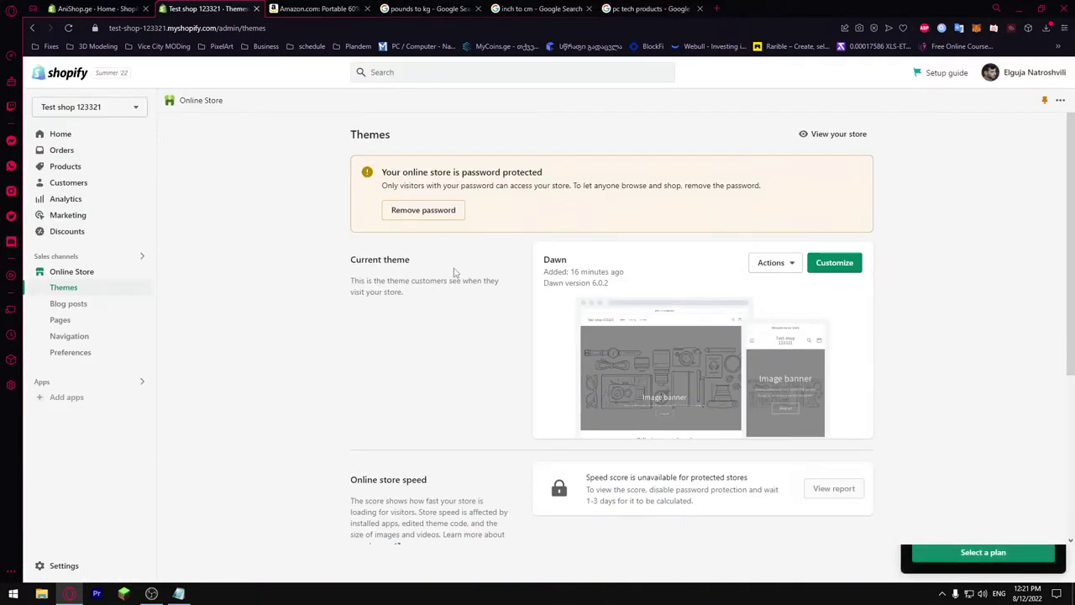
click(34, 133)
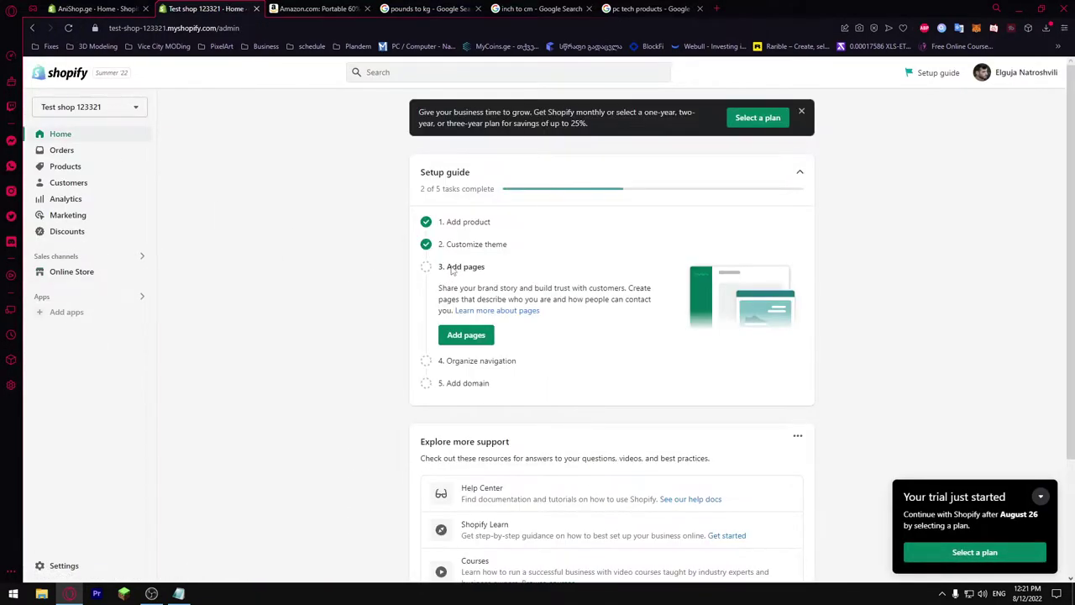
click(466, 335)
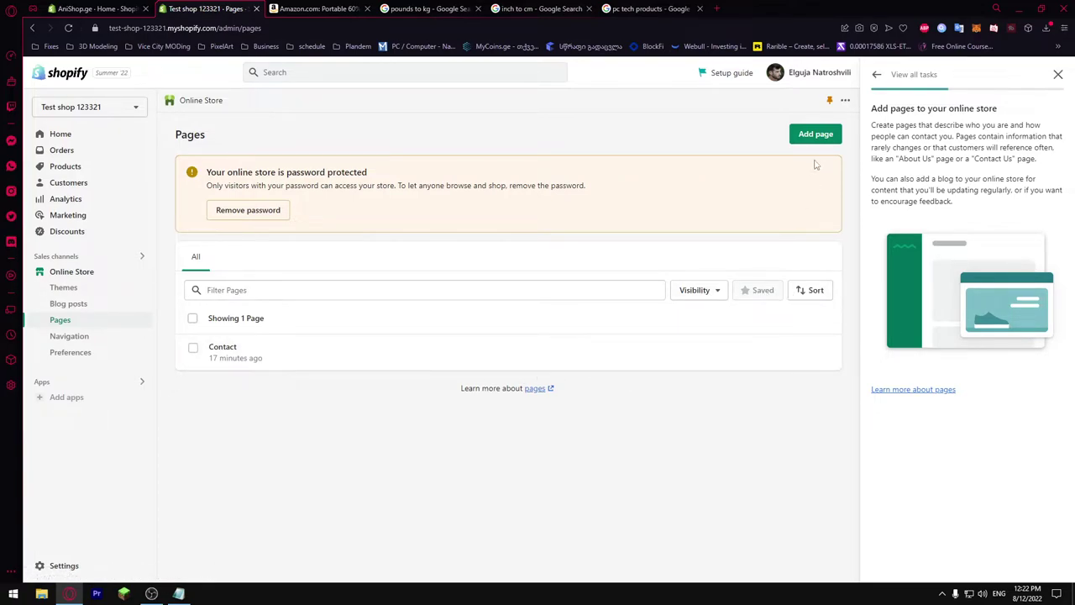
Create a visible page titled "პროდუქტები" with the default template, save it and return to the pages list.
click(817, 133)
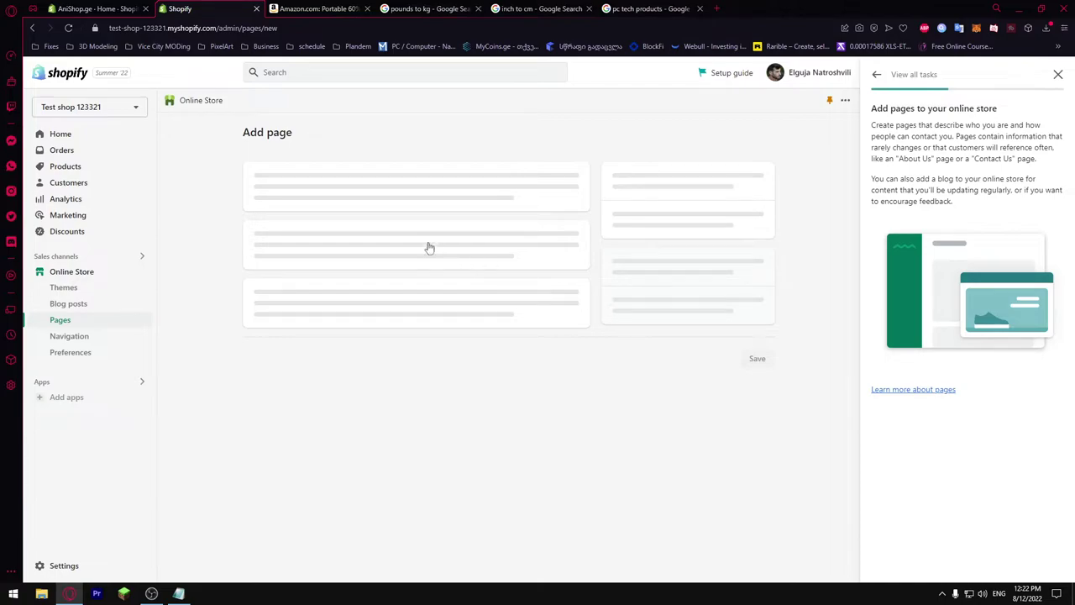
click(357, 192)
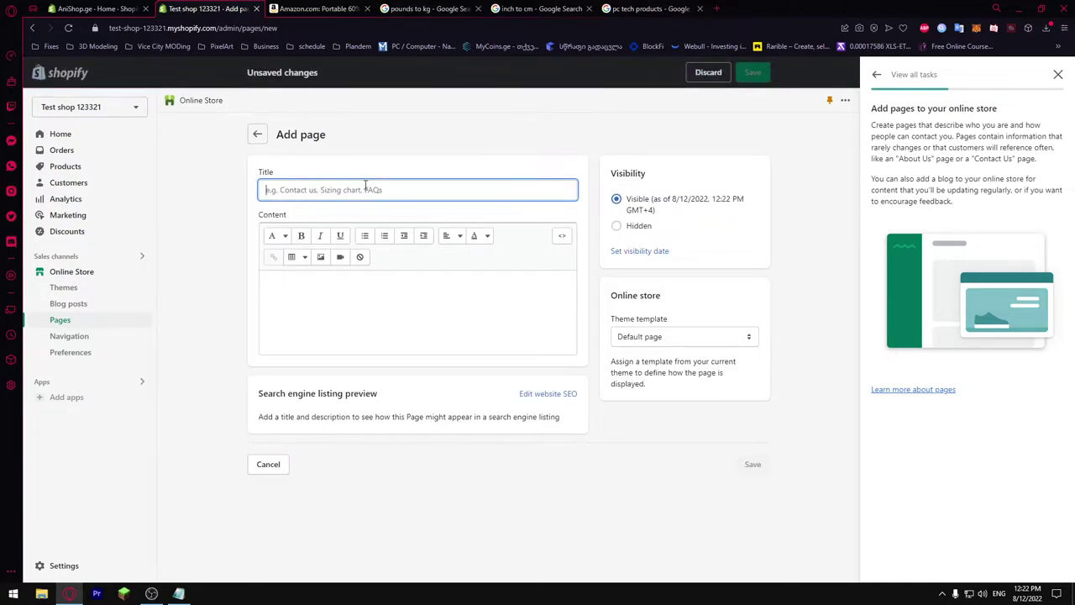
key(alt+shift)
text(პროდუქტები)
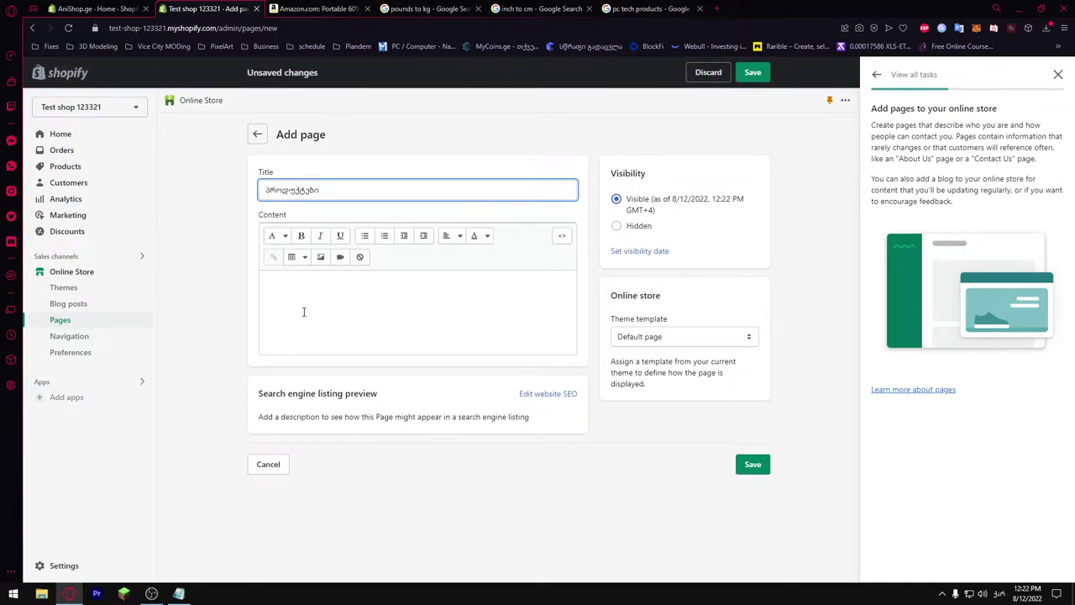
click(753, 464)
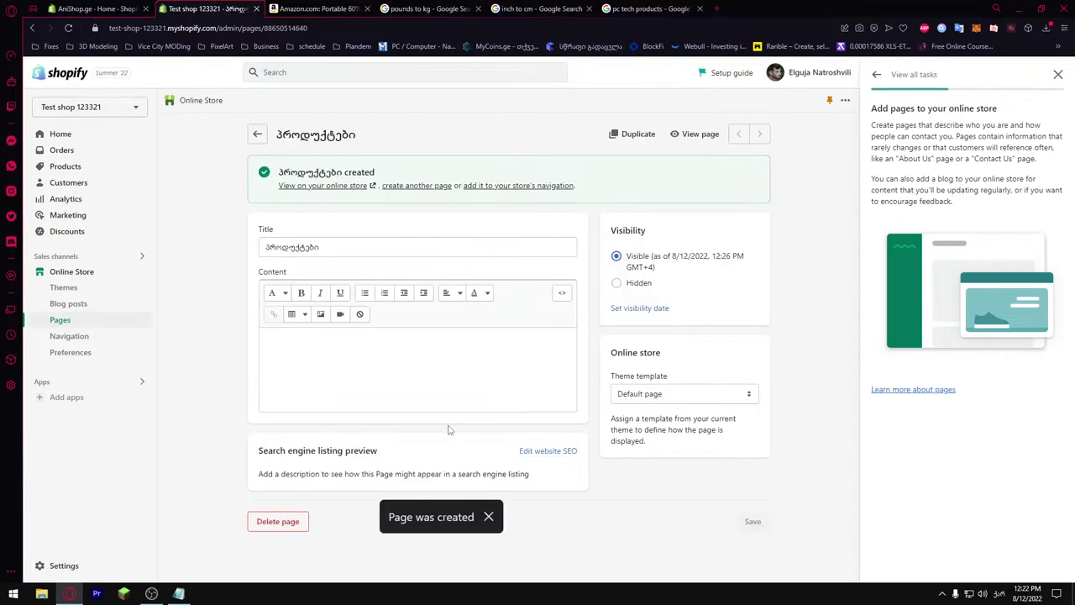
click(252, 137)
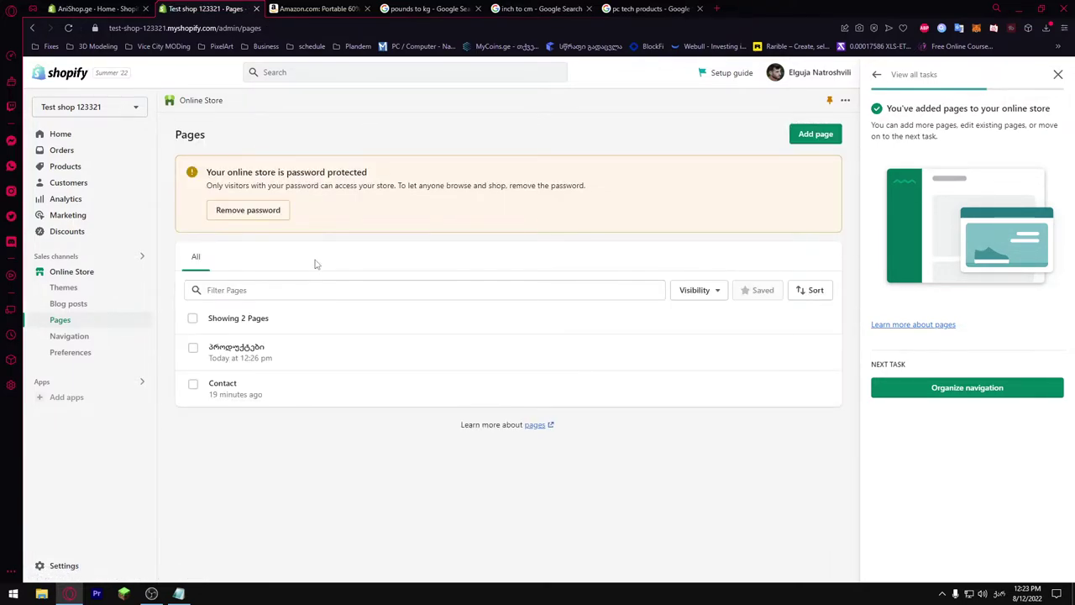
Open the setup guide's task for organizing navigation and bring up the Main menu for editing.
click(59, 134)
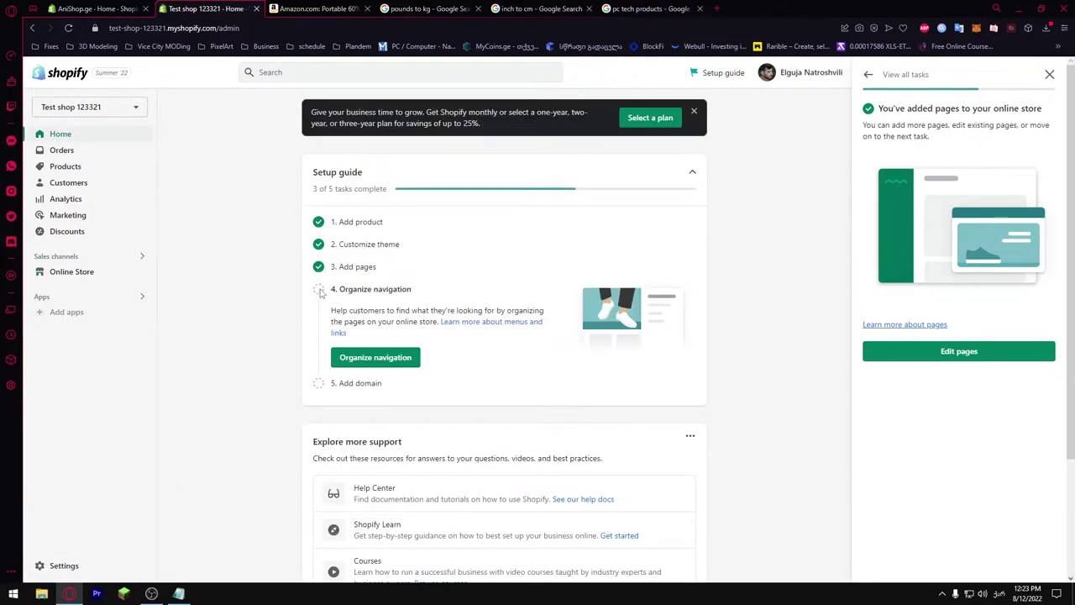
click(377, 356)
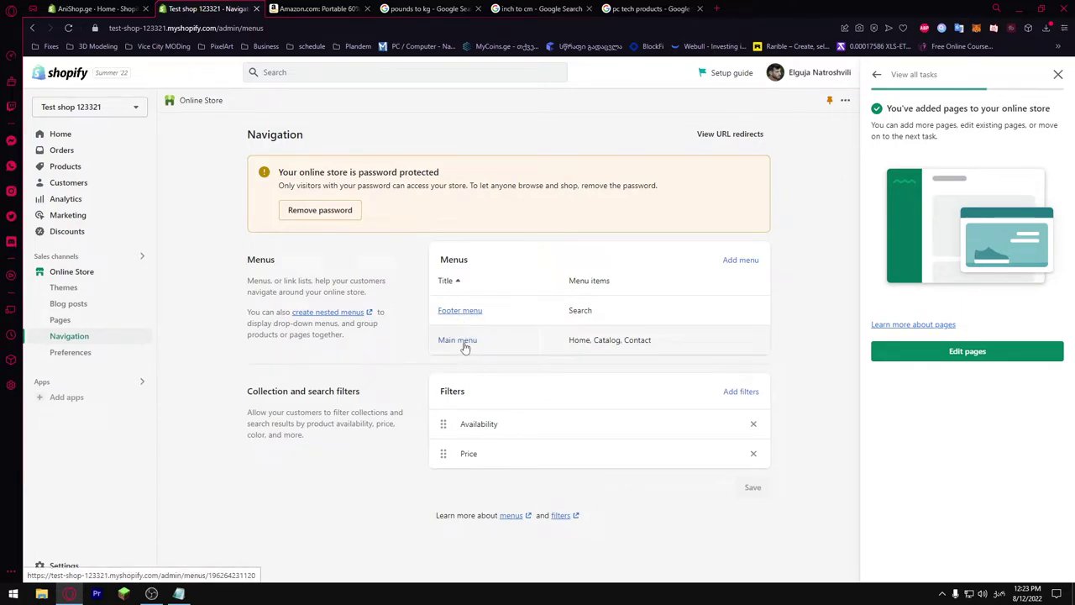
click(465, 348)
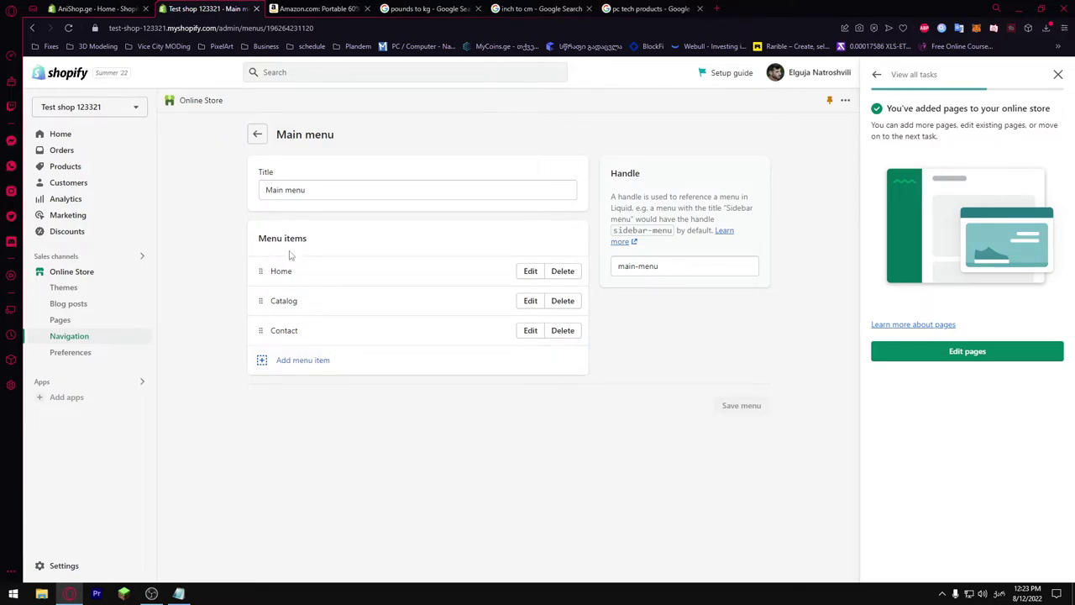
Add a menu item named "პროდუქტები" to the Main menu, linked to the პროდუქტები page.
click(285, 363)
click(684, 171)
click(689, 157)
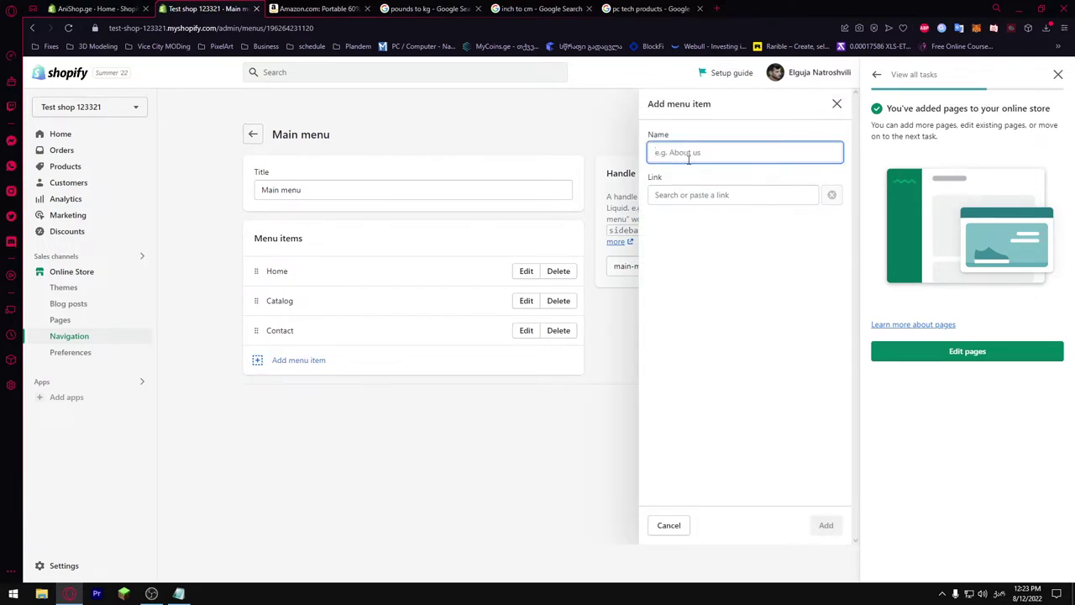
text(a)
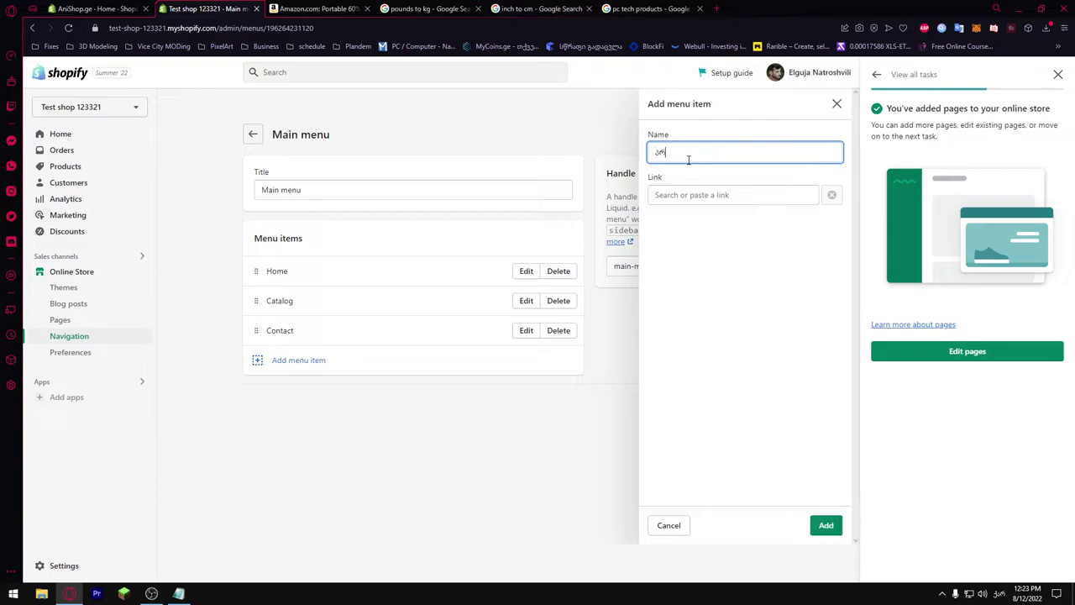
text(როდუქტები)
click(700, 192)
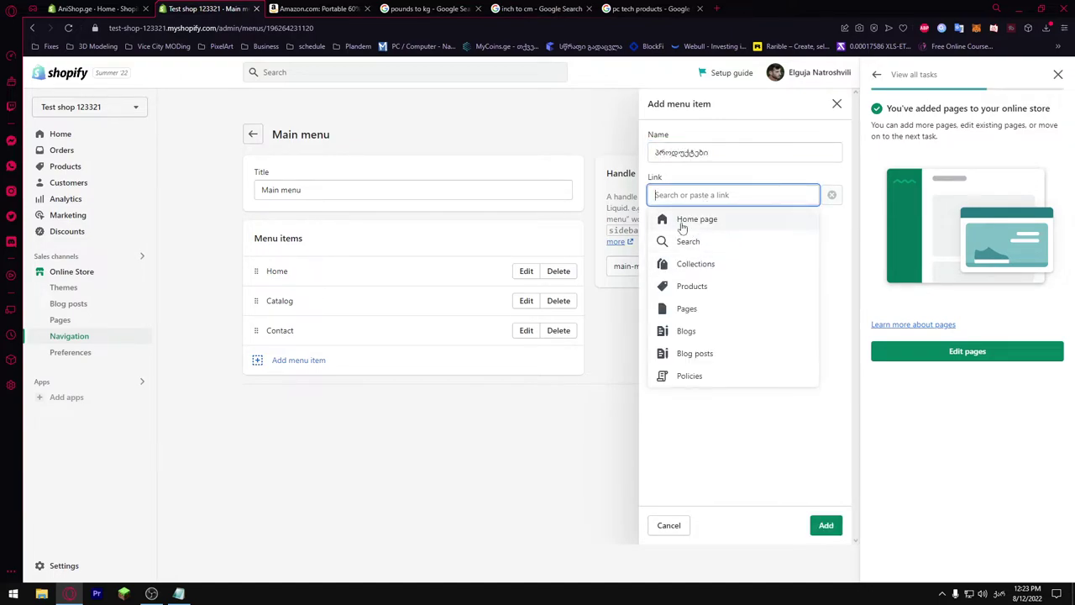
click(686, 310)
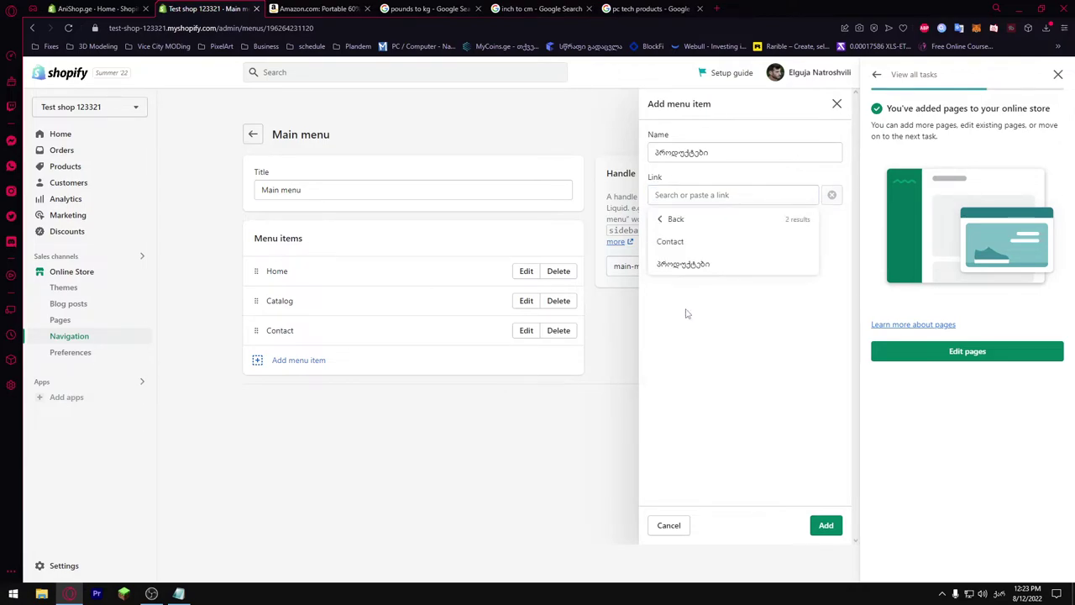
click(686, 266)
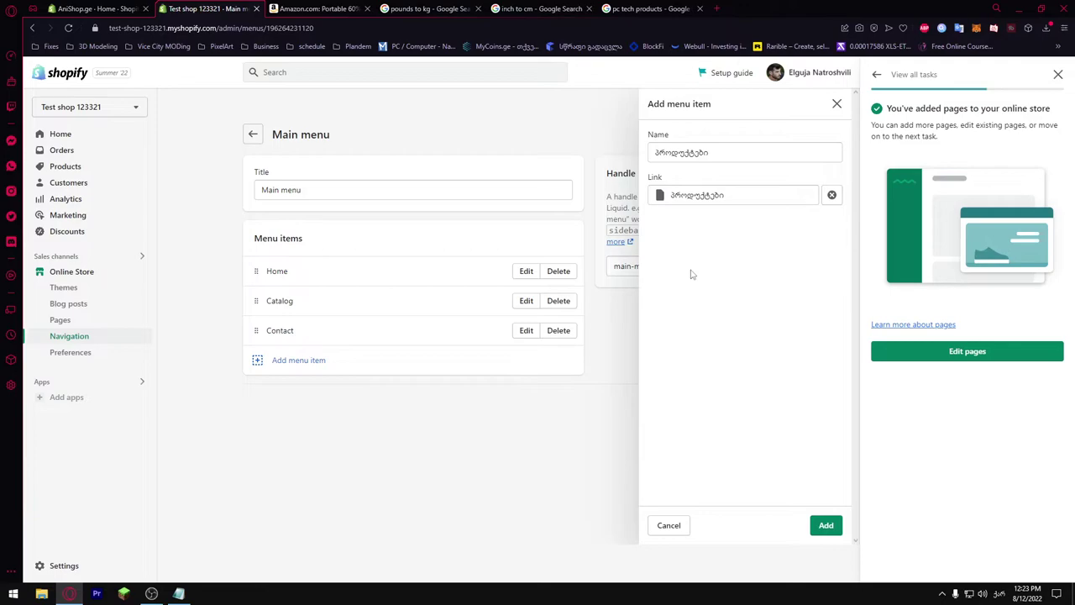
click(826, 525)
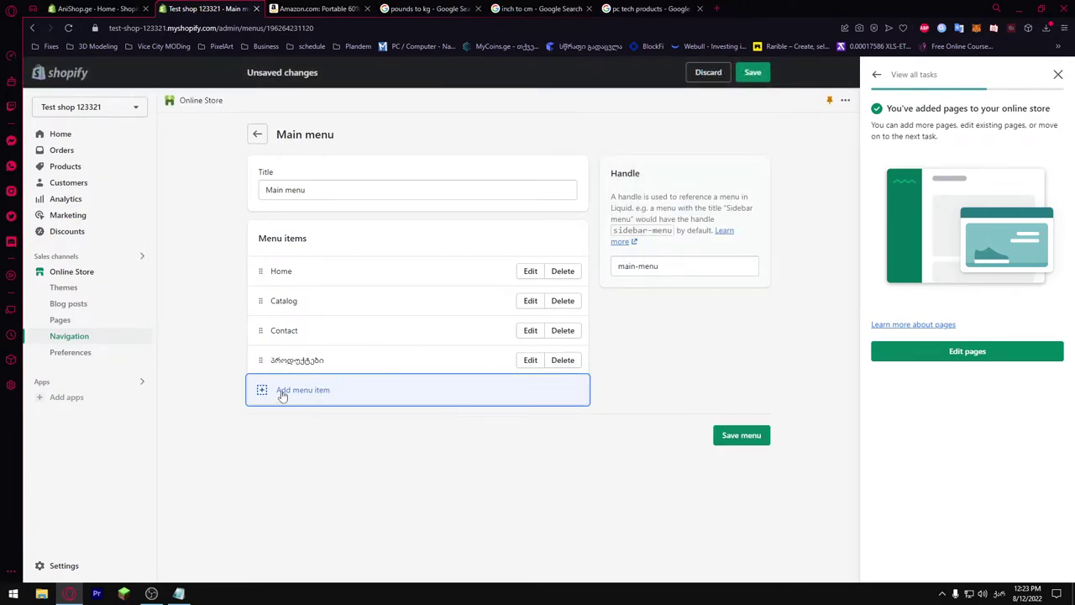
Move the პროდუქტები item directly below Home and save the Main menu.
drag(260, 363, 262, 302)
click(731, 433)
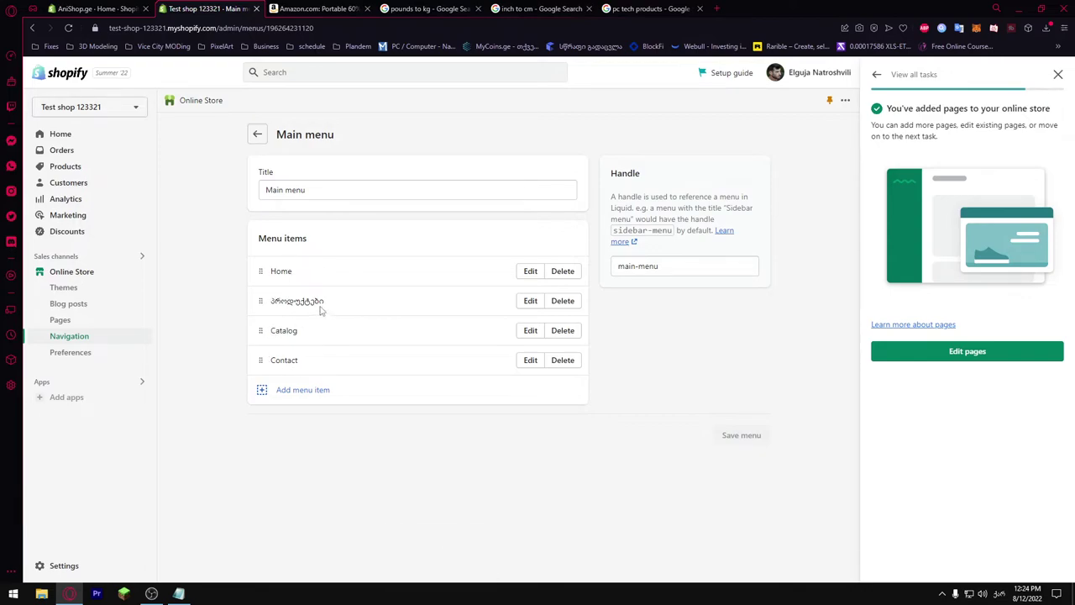
Review the პროდუქტები menu item's name and link settings, and return to the setup guide on the home page.
click(530, 302)
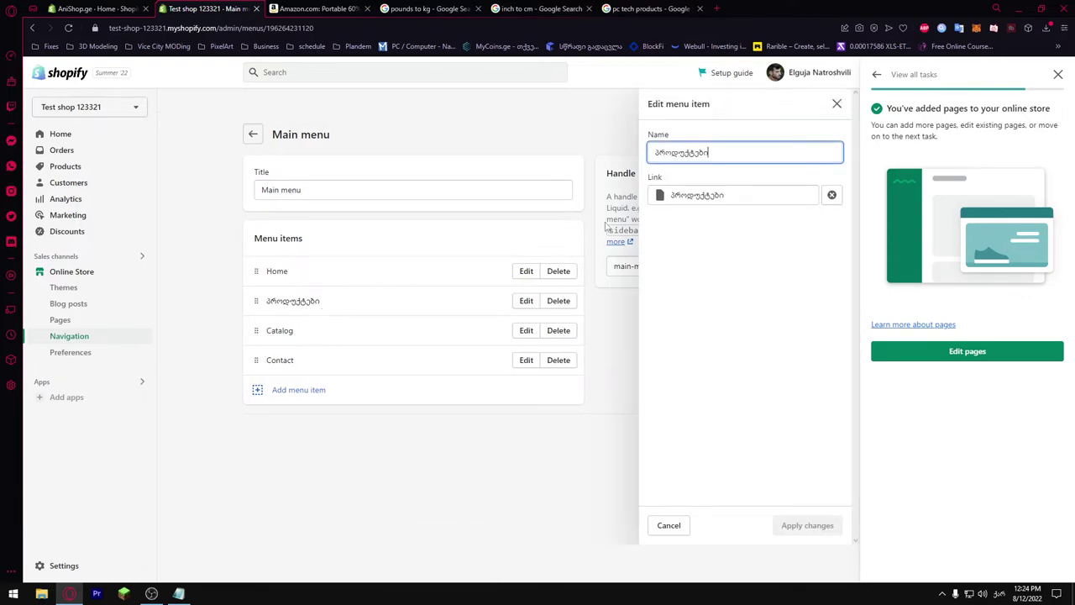
click(252, 134)
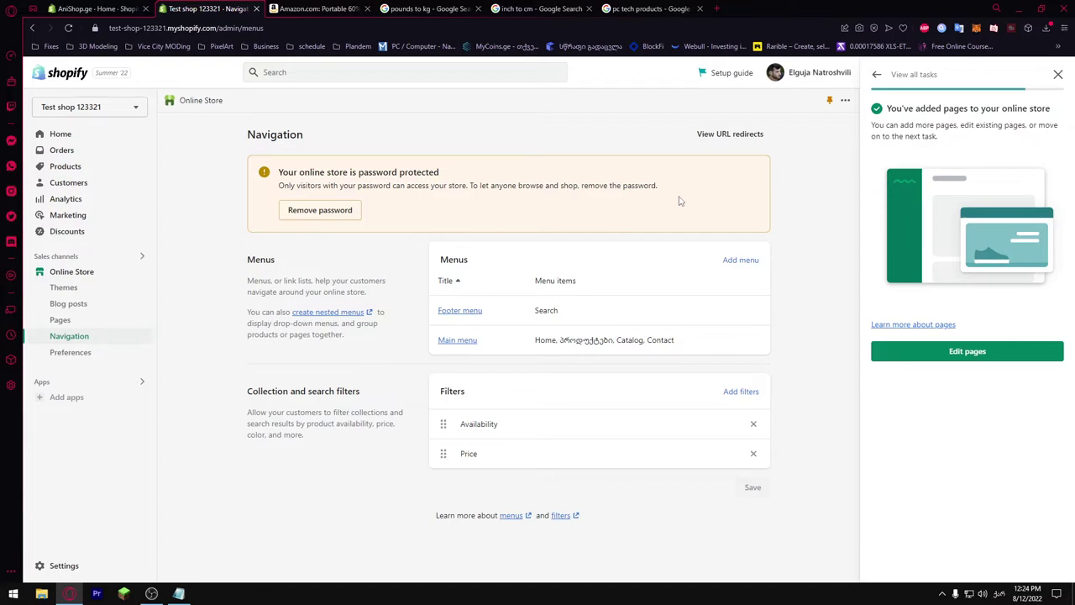
click(59, 134)
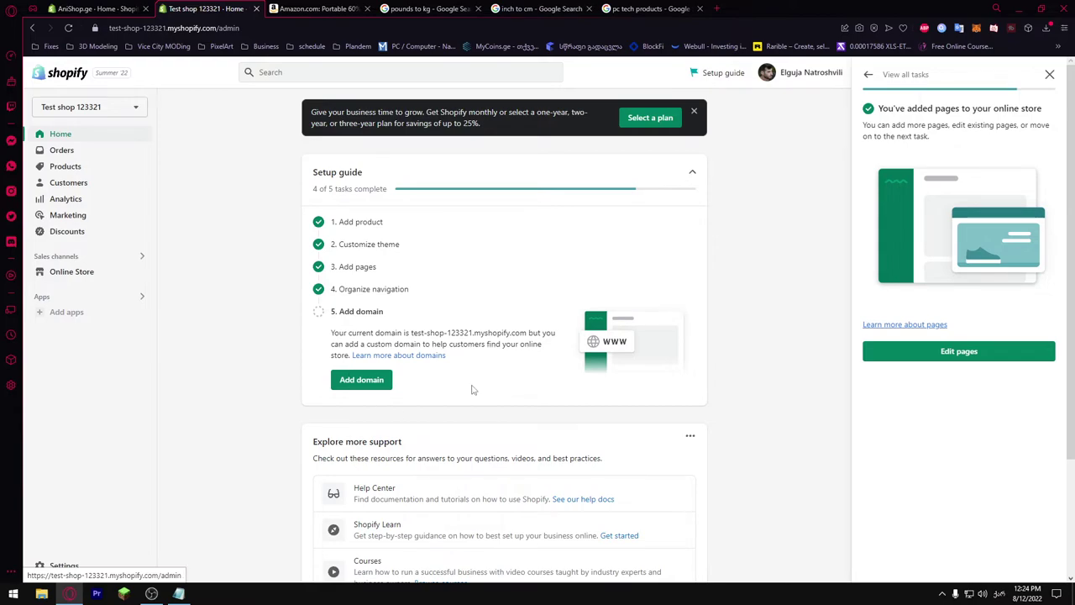
Switch to the AniShop.ge store and open its live online storefront.
click(102, 109)
click(63, 140)
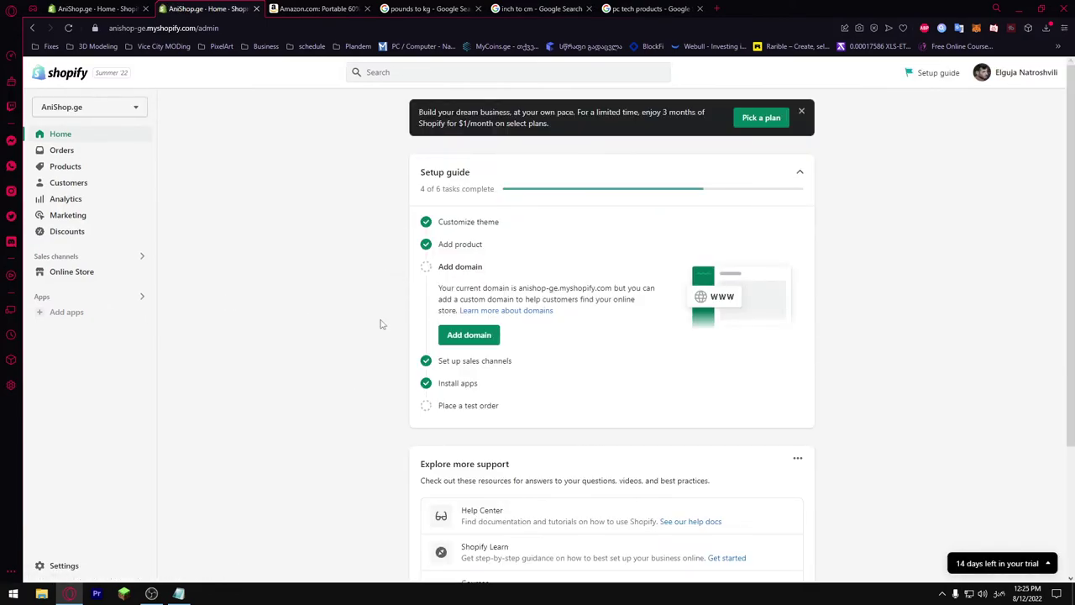
click(84, 278)
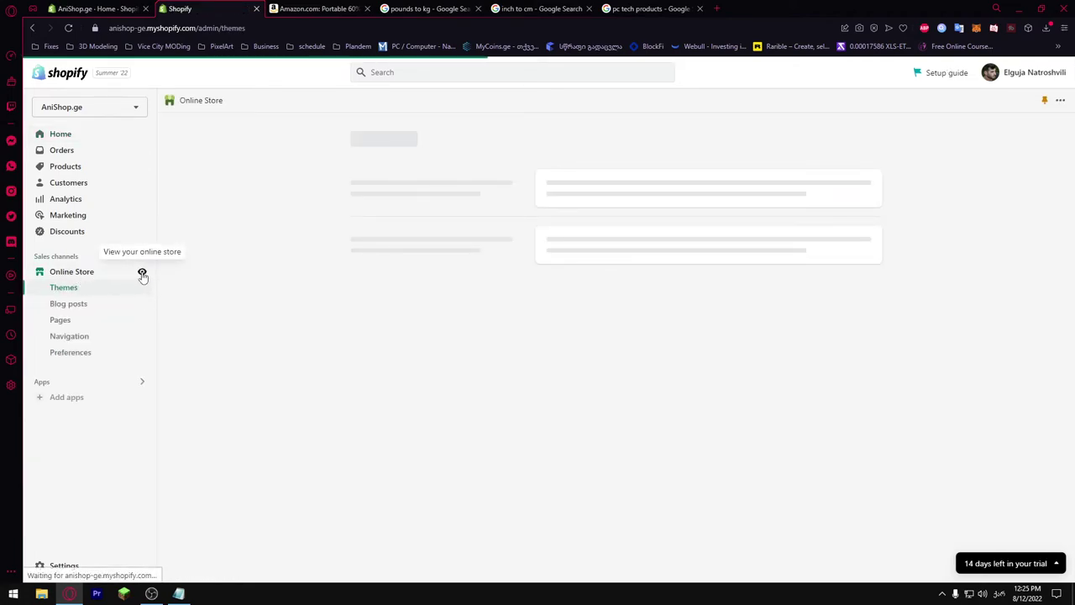
click(143, 275)
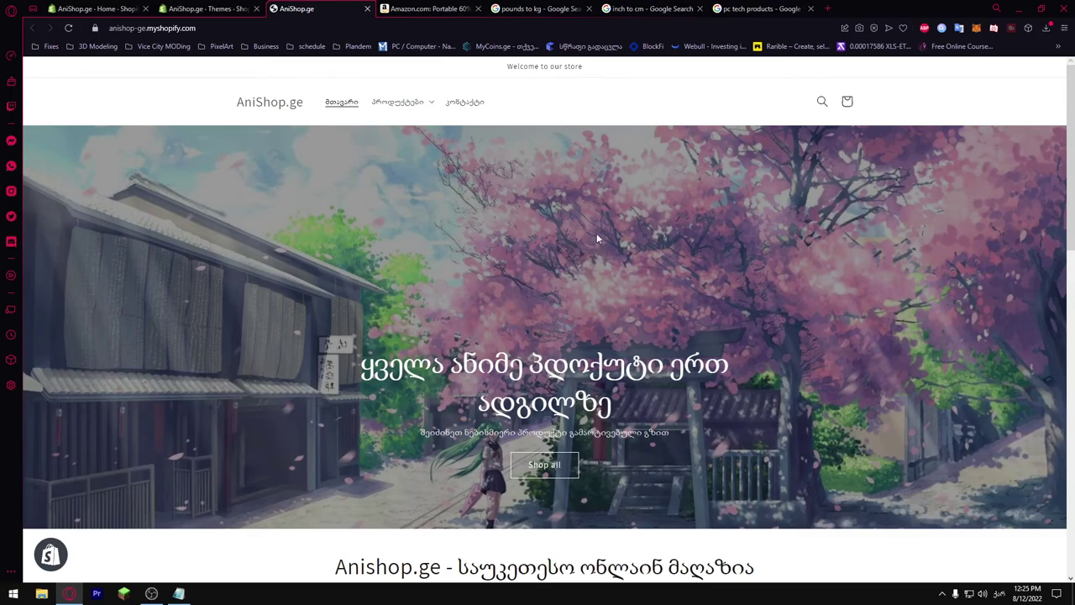
Examine the AniShop.ge storefront from banner to footer, including the პროდუქტები submenu, and return to the store's themes page.
scroll(597, 233, down, 6)
scroll(689, 267, down, 5)
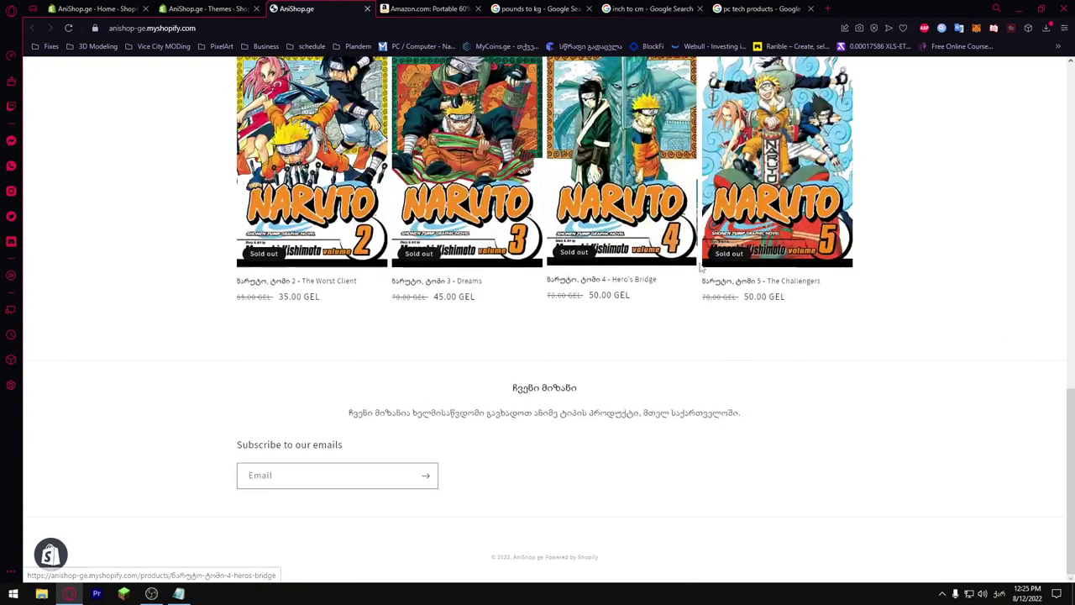
scroll(697, 277, up, 10)
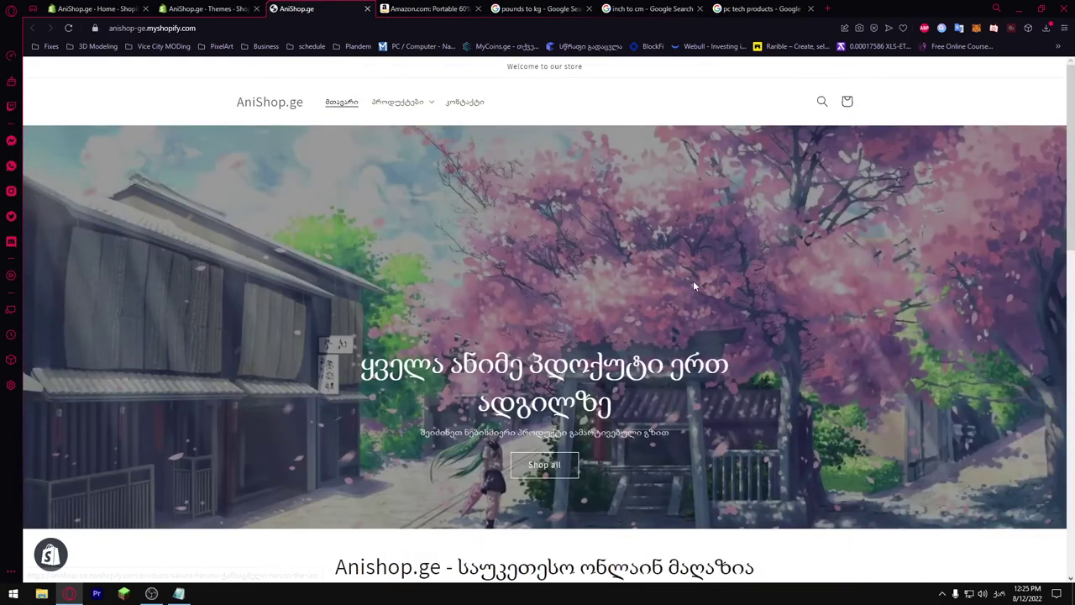
click(397, 102)
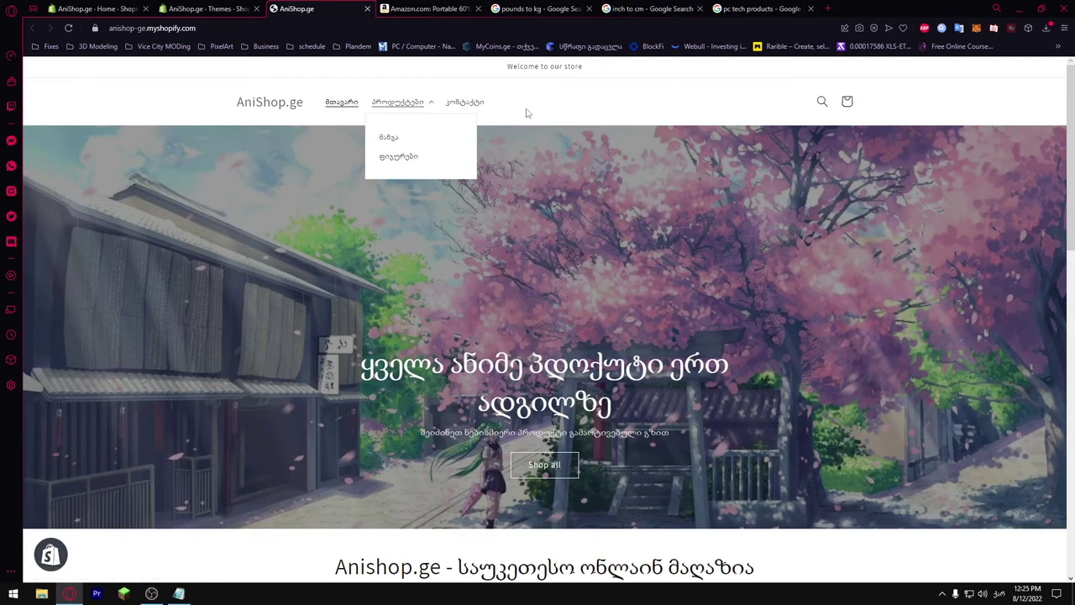
key(ctrl+shift+Tab)
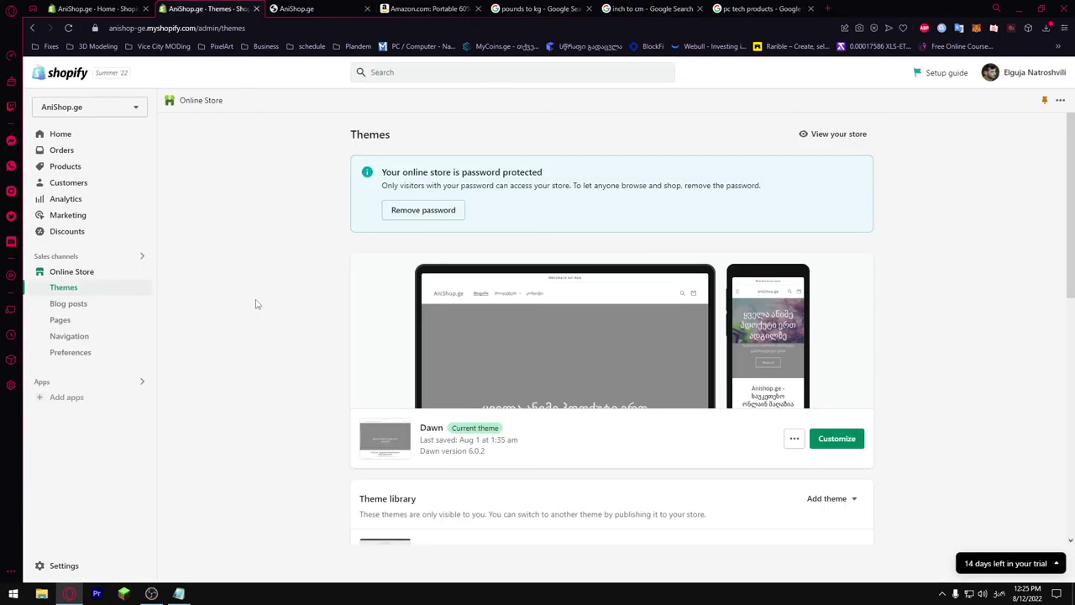